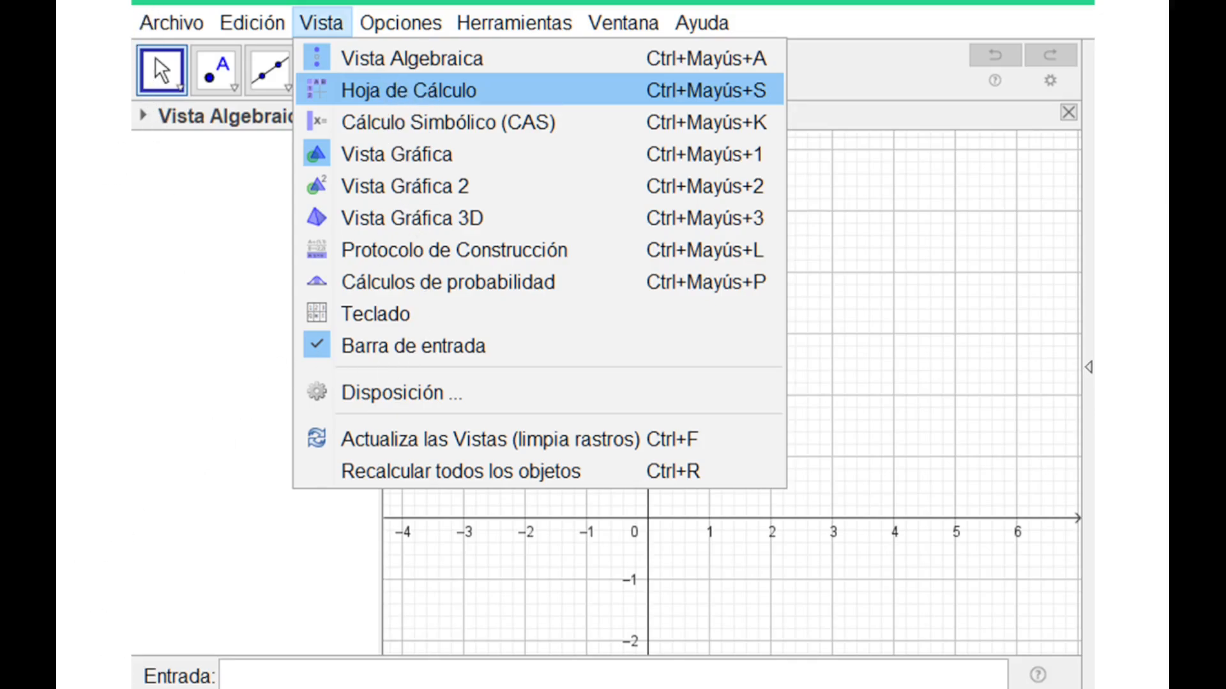
# Show the spreadsheet view (Hoja de Cálculo)
pyautogui.click(409, 90)
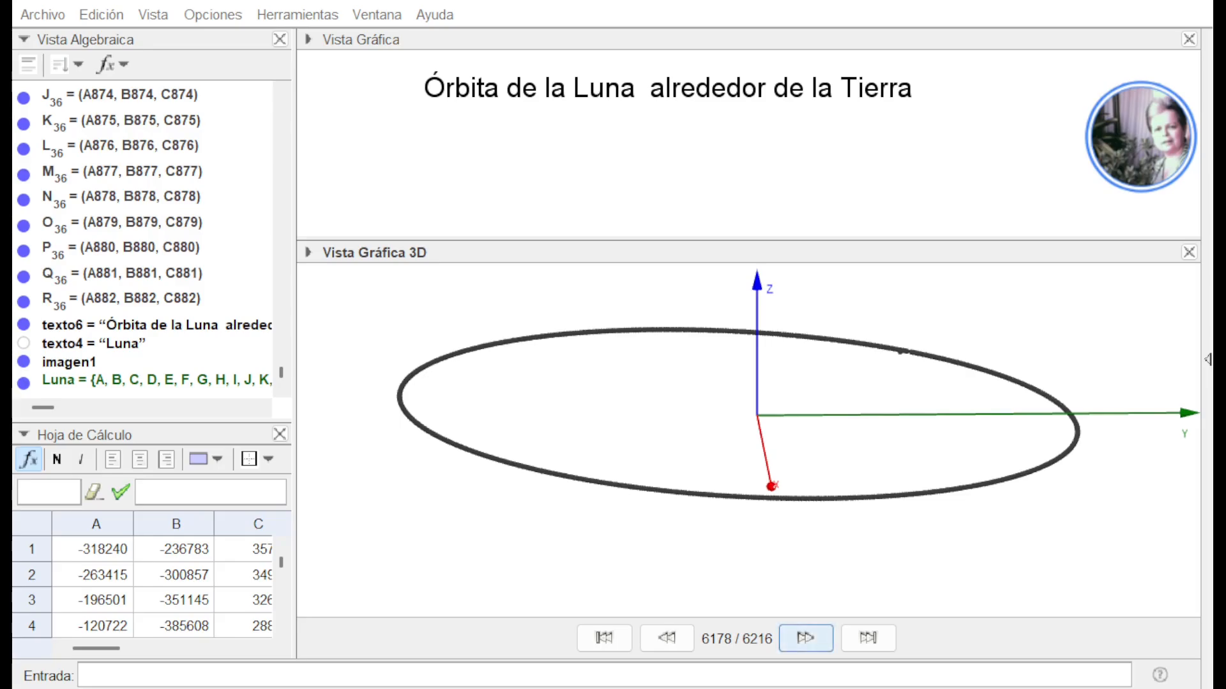
# Advance the construction playback to step 6182 and bring the Max and Min definitions for the Luna list into view
pyautogui.click(805, 637)
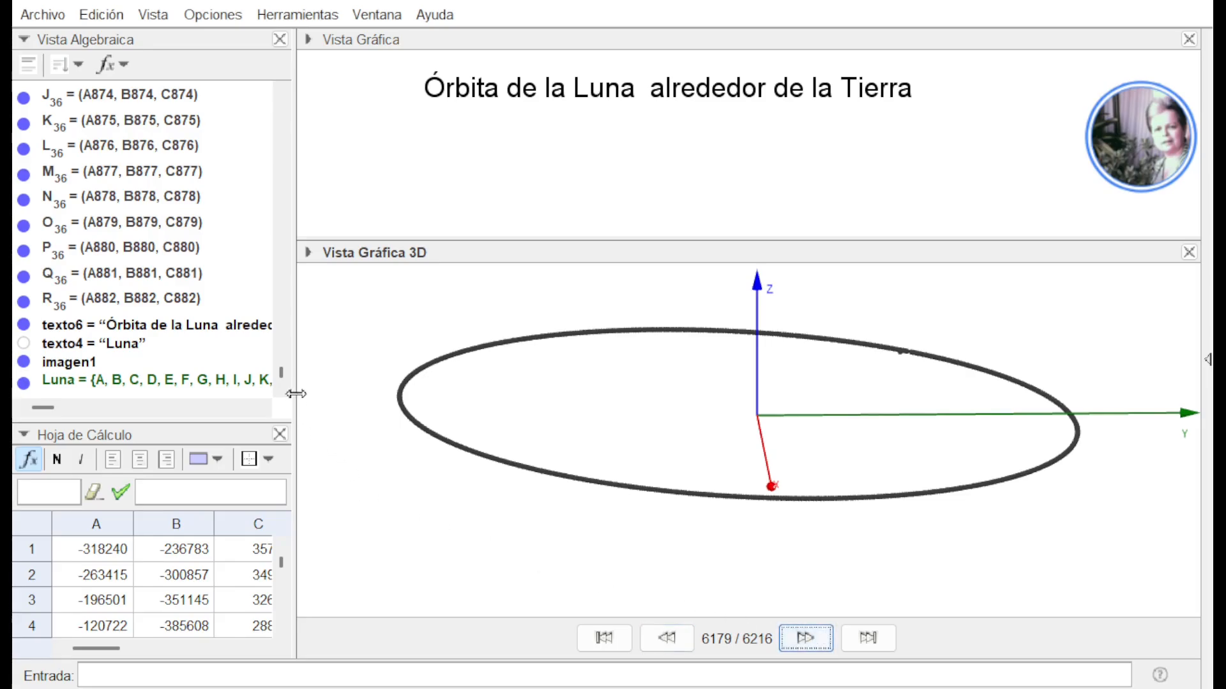
pyautogui.scroll(-1, 281, 396)
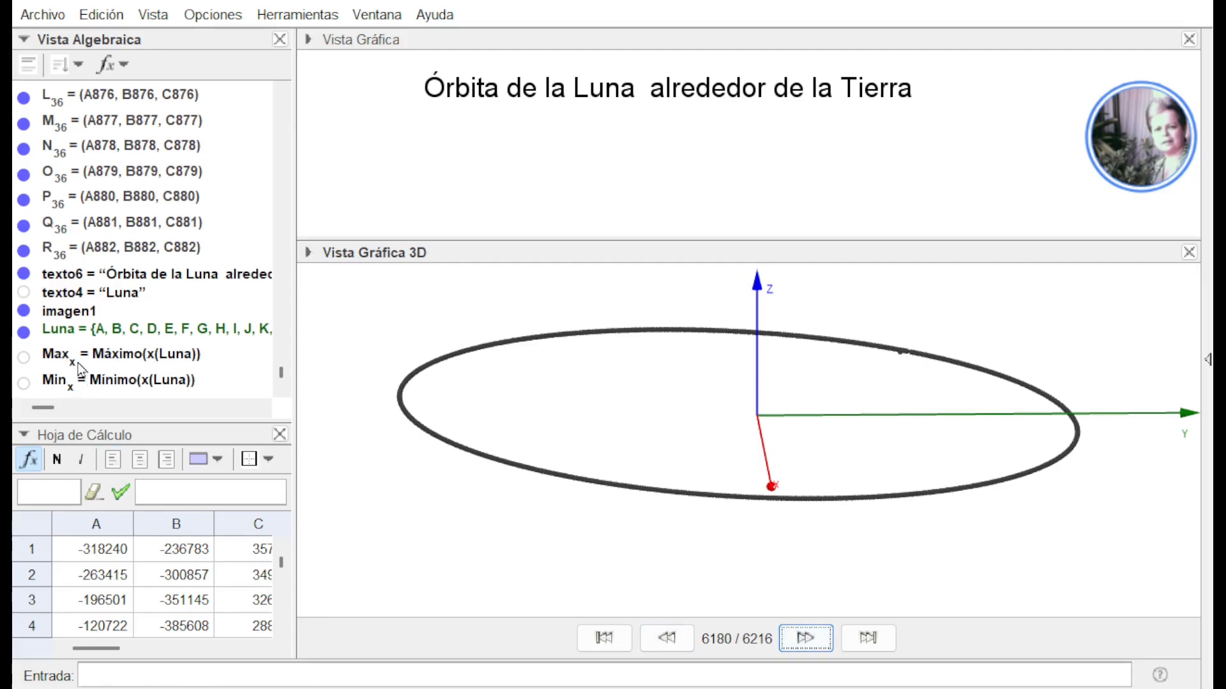
pyautogui.click(811, 638)
pyautogui.click(810, 638)
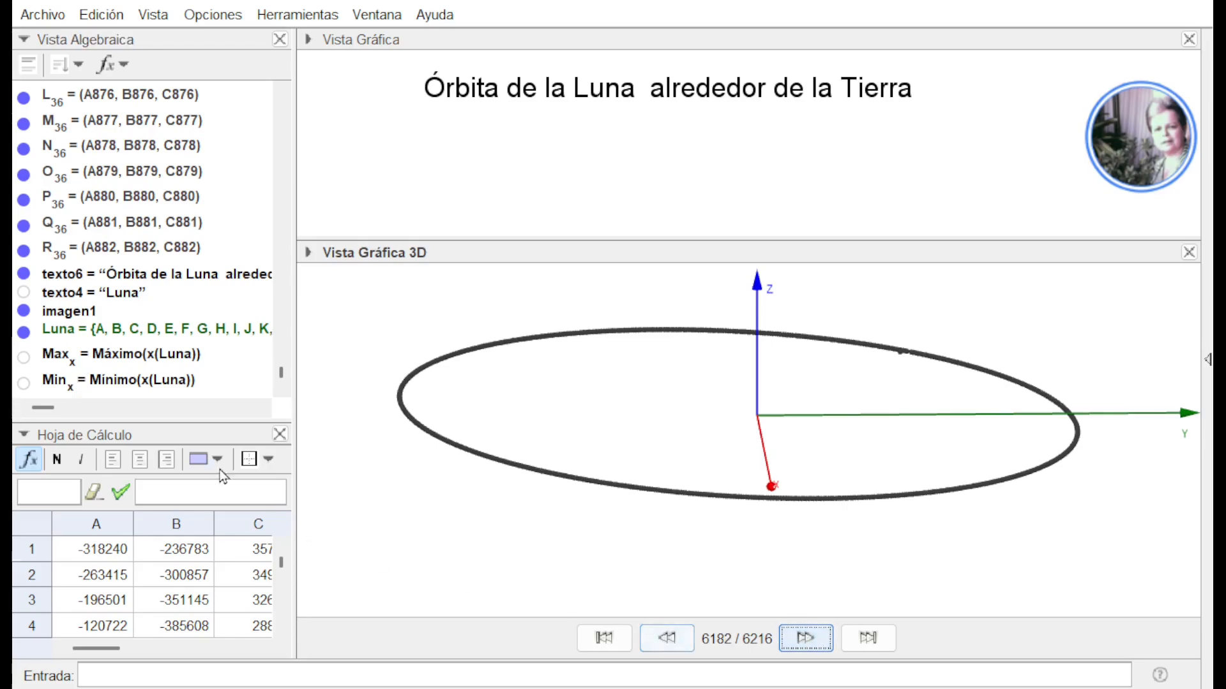
pyautogui.scroll(-2, 281, 393)
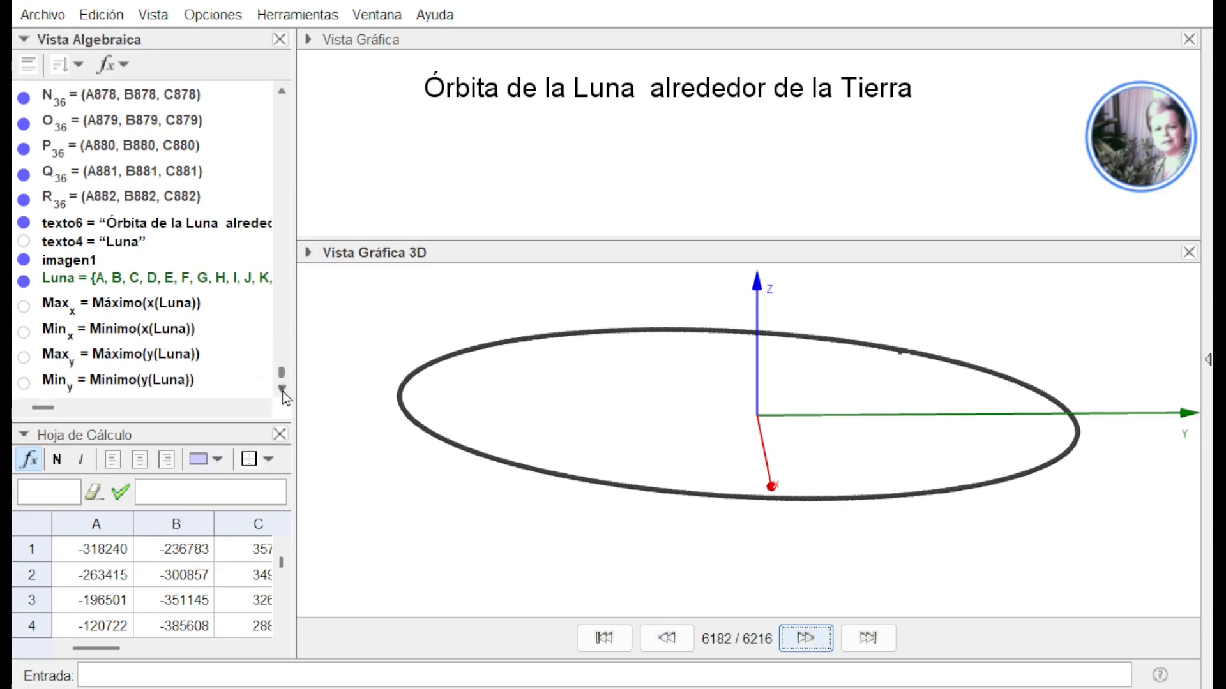
# Display the algebra objects as values and look through the Moon's points for the one whose x-coordinate equals Max_x
pyautogui.click(127, 75)
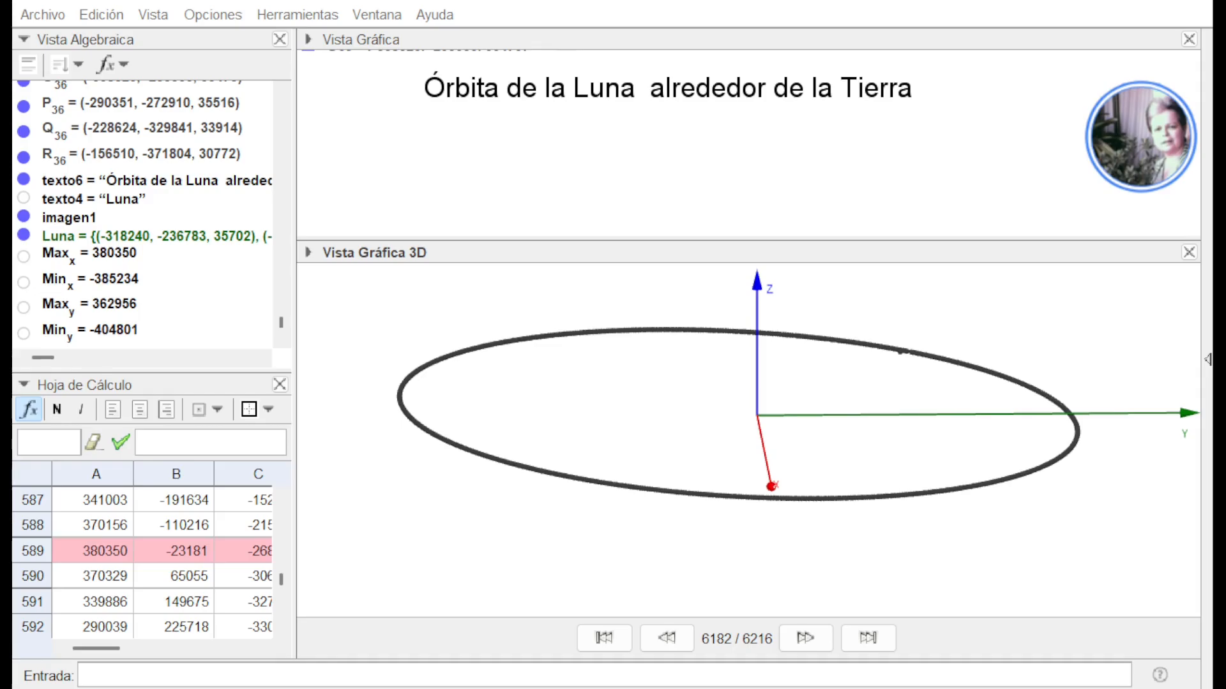
pyautogui.click(281, 144)
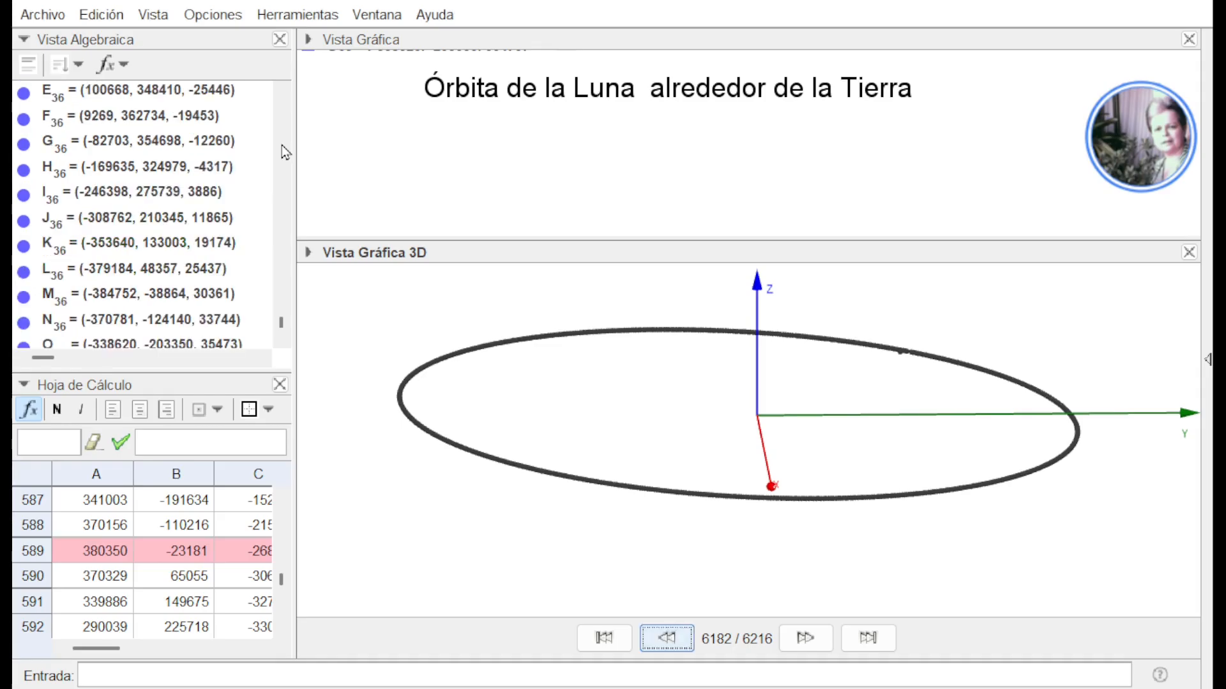
pyautogui.click(282, 144)
pyautogui.click(281, 138)
pyautogui.click(285, 133)
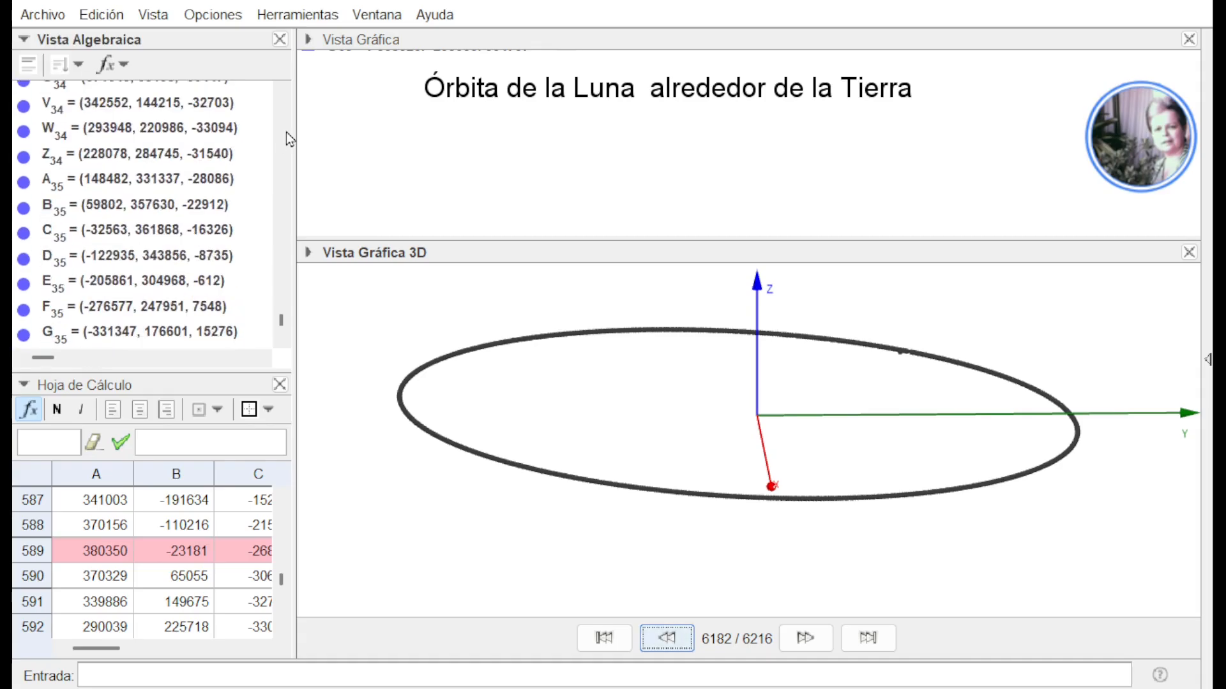
pyautogui.click(287, 129)
pyautogui.click(287, 127)
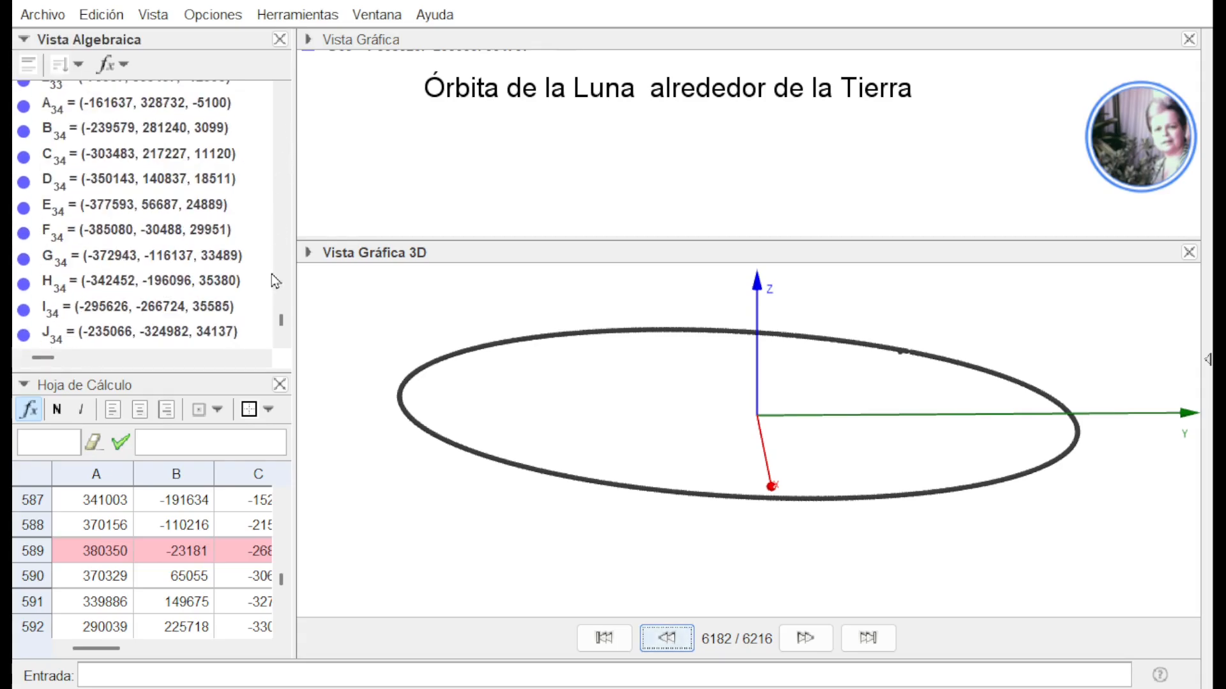
pyautogui.click(279, 112)
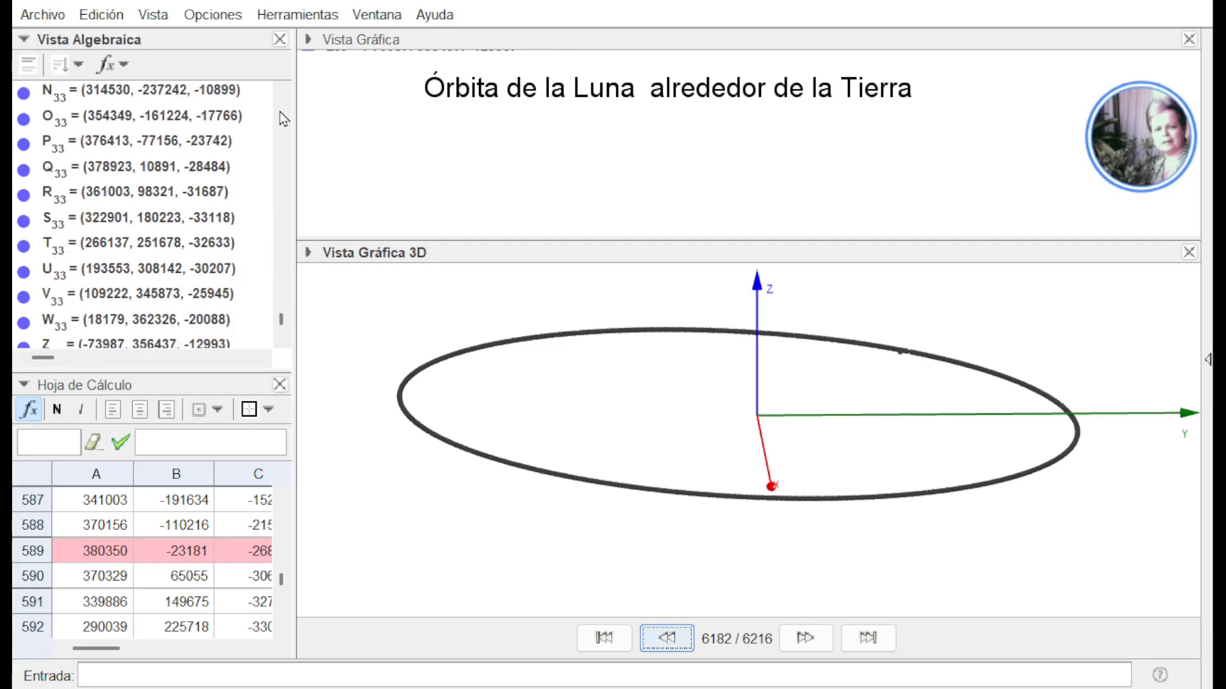
pyautogui.click(280, 112)
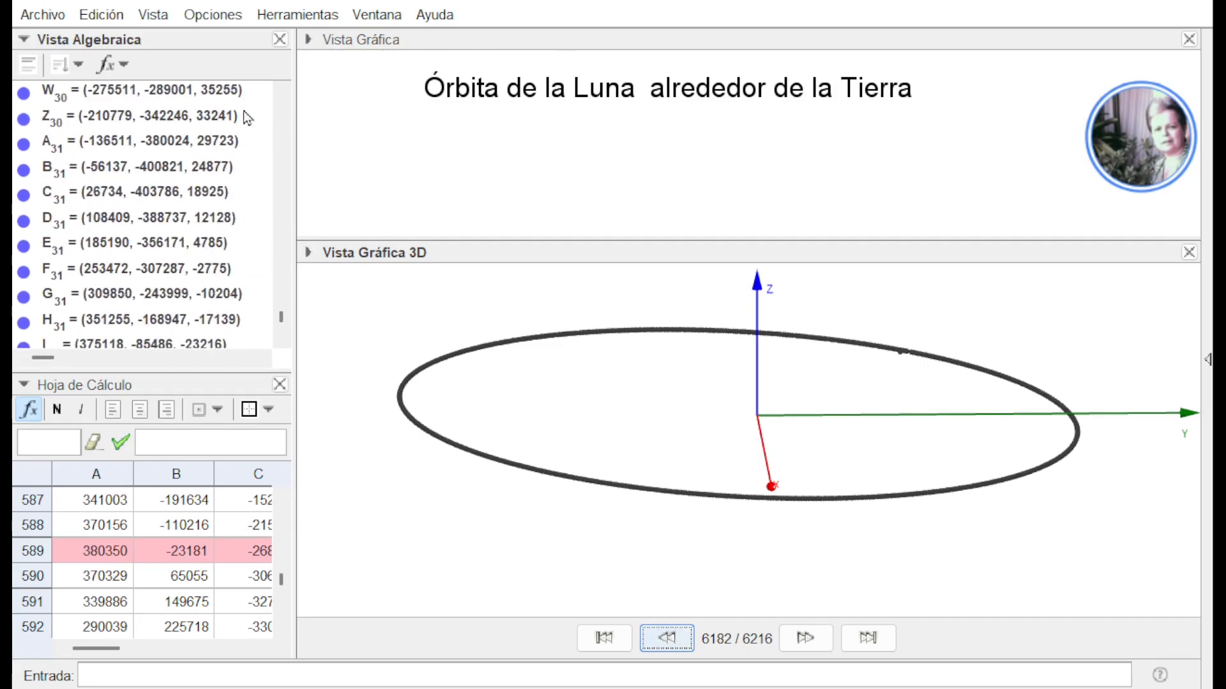
pyautogui.click(282, 112)
pyautogui.click(282, 112)
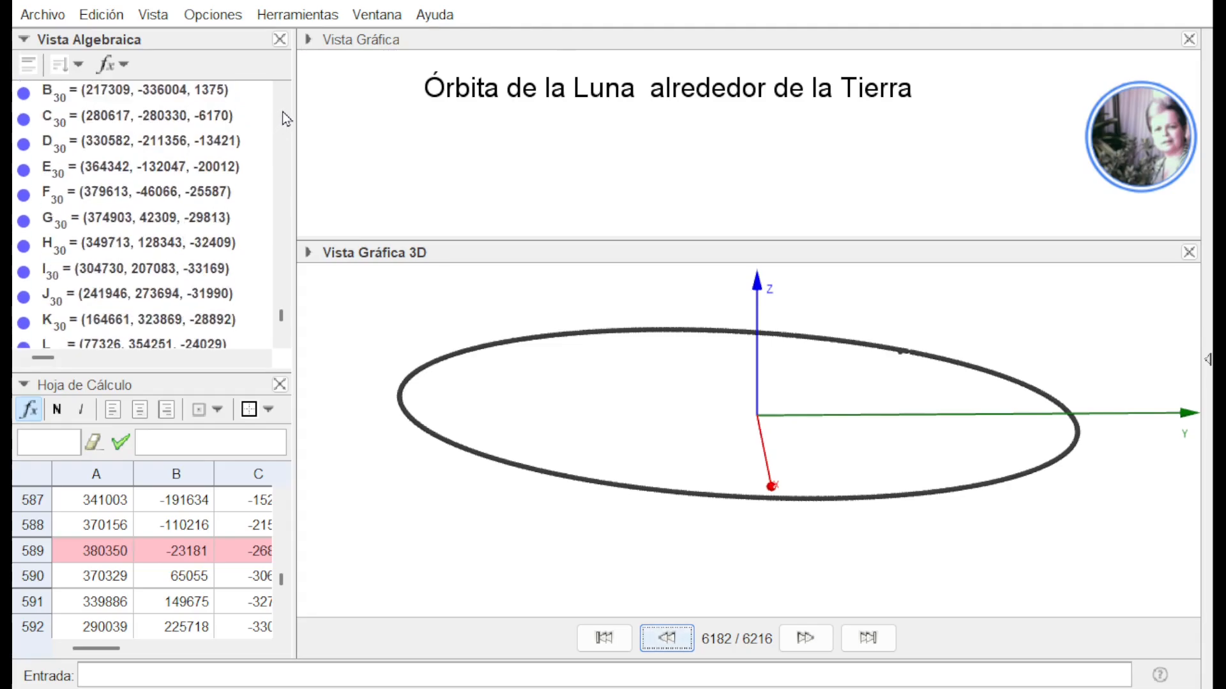
pyautogui.click(282, 112)
pyautogui.click(282, 112)
pyautogui.click(282, 112)
pyautogui.click(282, 112)
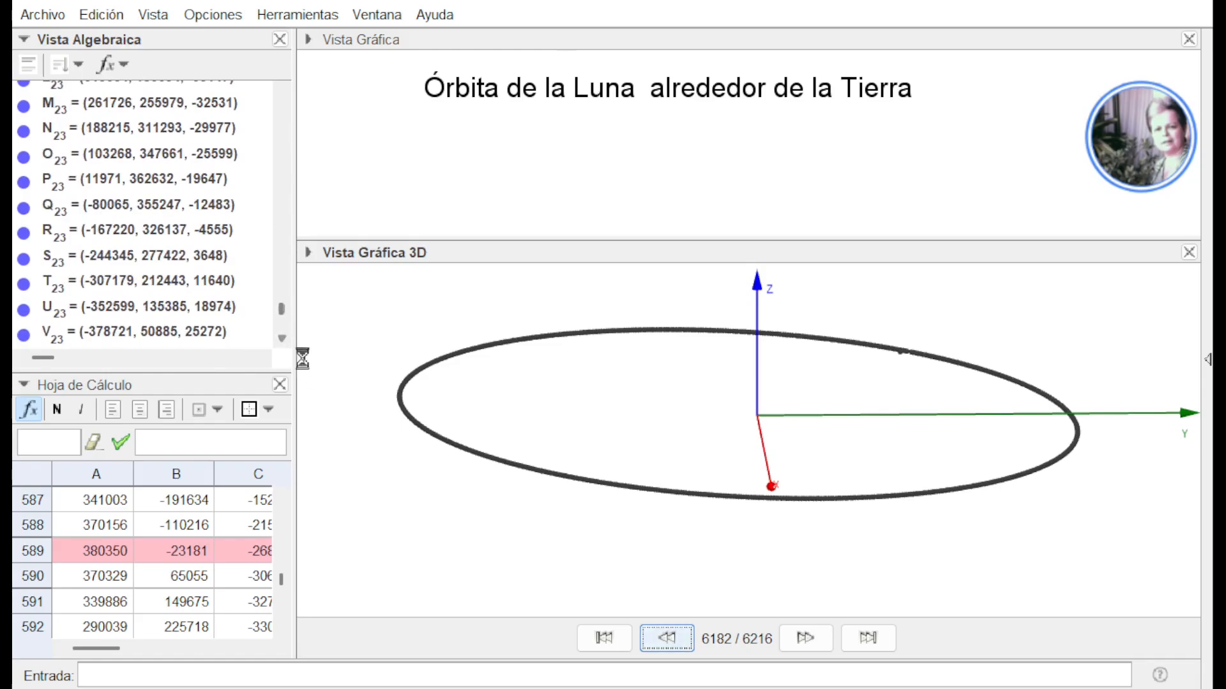
pyautogui.scroll(-2, 289, 341)
pyautogui.scroll(-5, 288, 341)
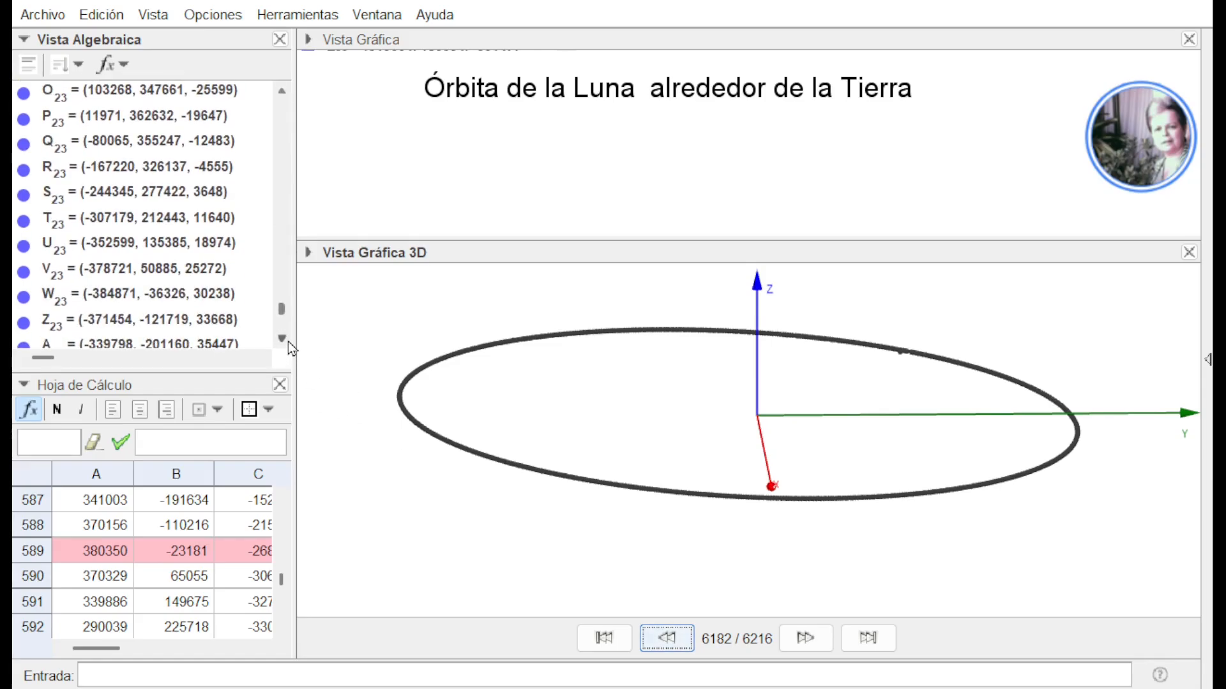
pyautogui.scroll(-4, 288, 341)
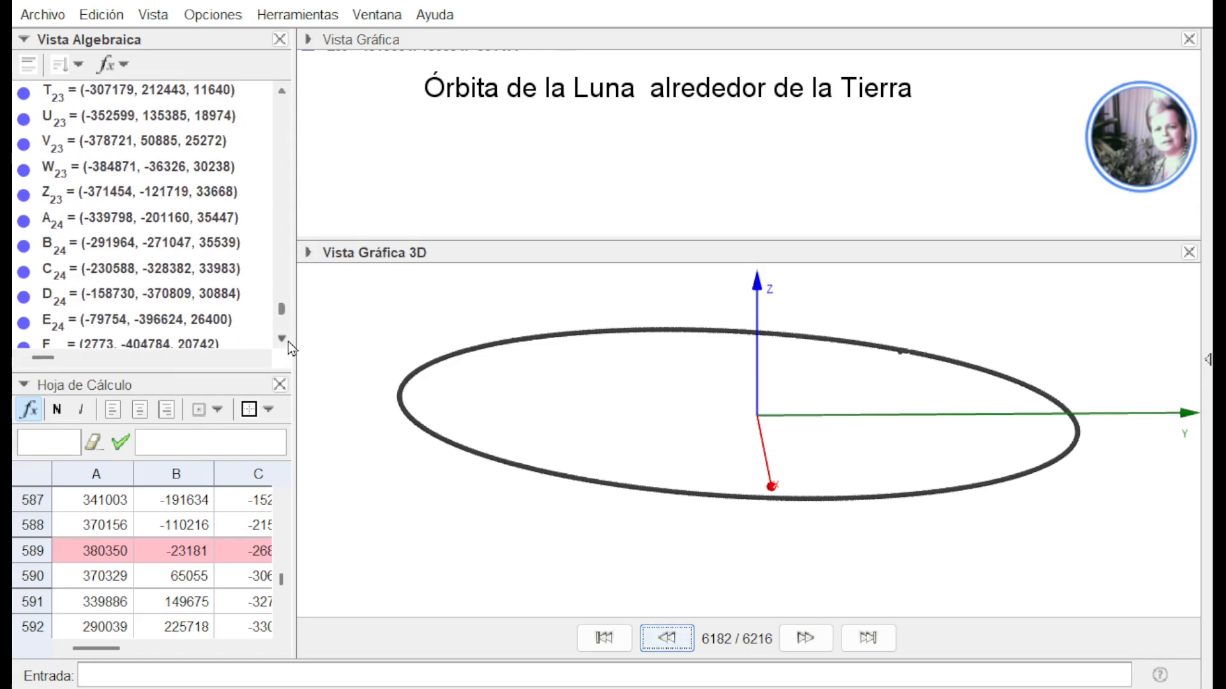
pyautogui.scroll(-4, 291, 347)
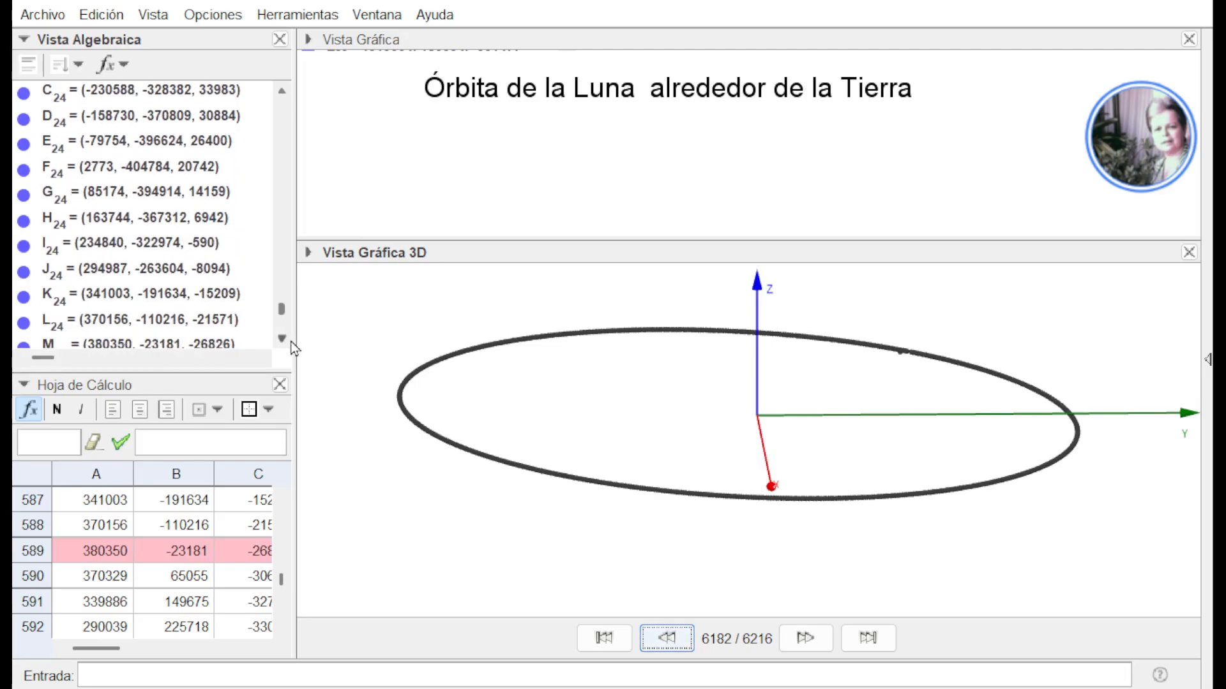
pyautogui.scroll(-1, 291, 342)
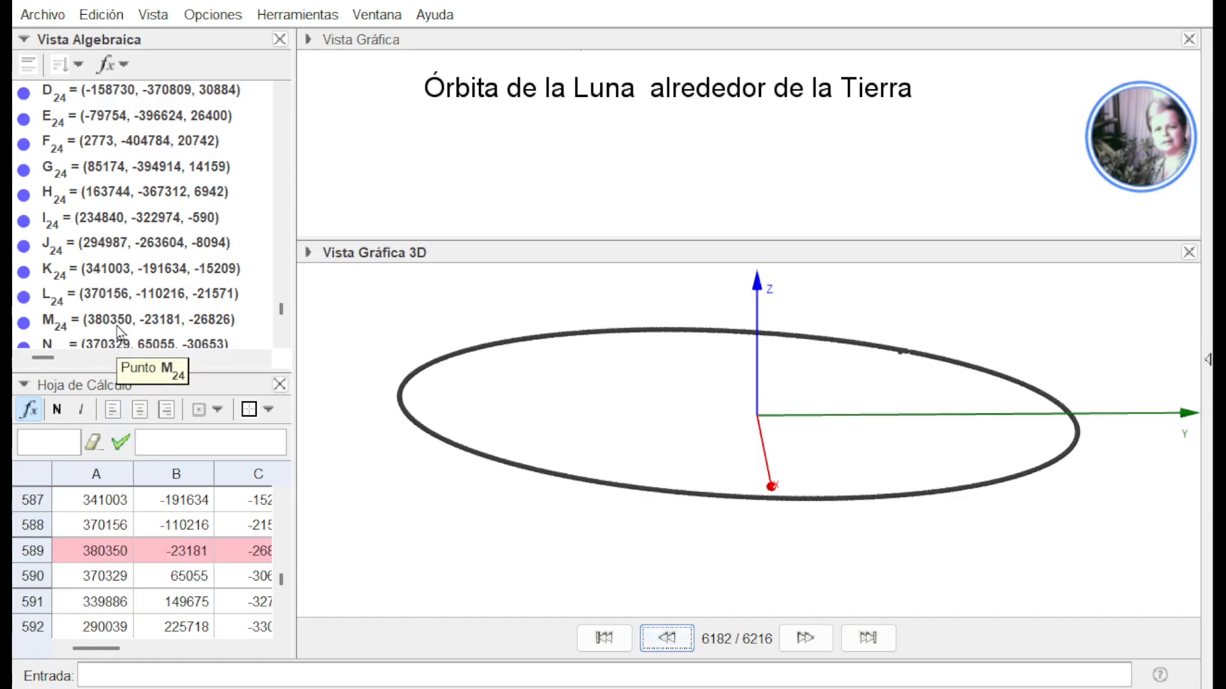
# Advance the construction playback to step 6183 to show point PMax_x, and switch the algebra objects back to definitions
pyautogui.click(664, 640)
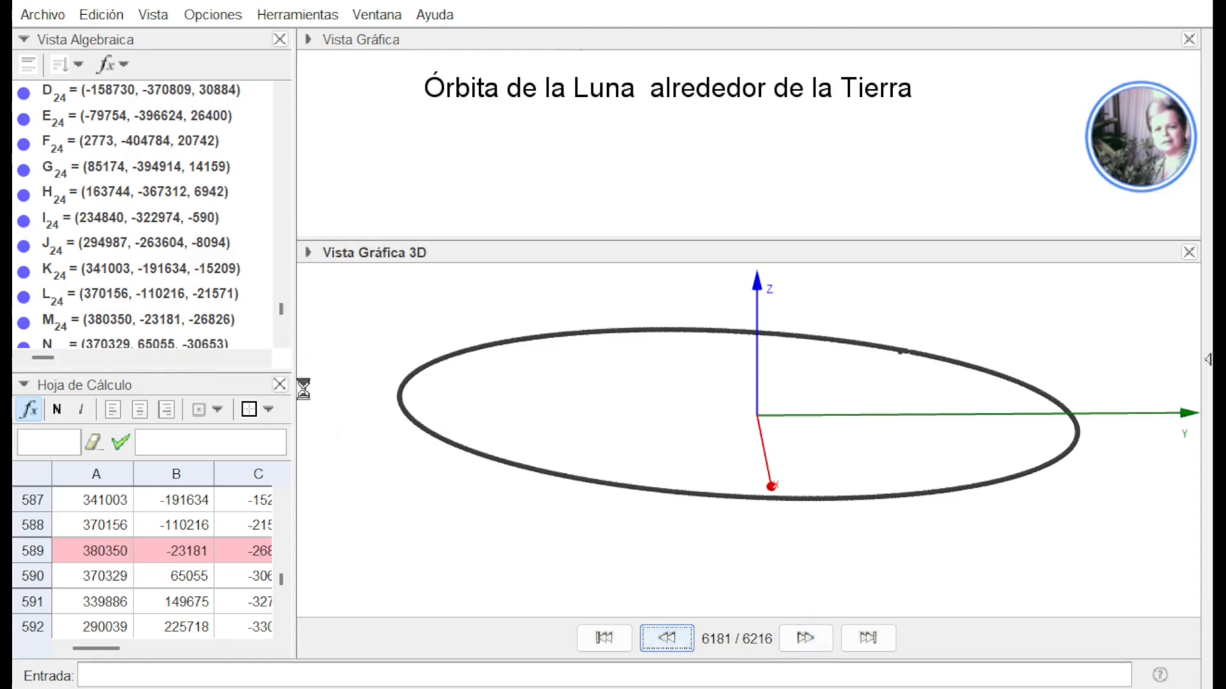
pyautogui.scroll(-6, 284, 348)
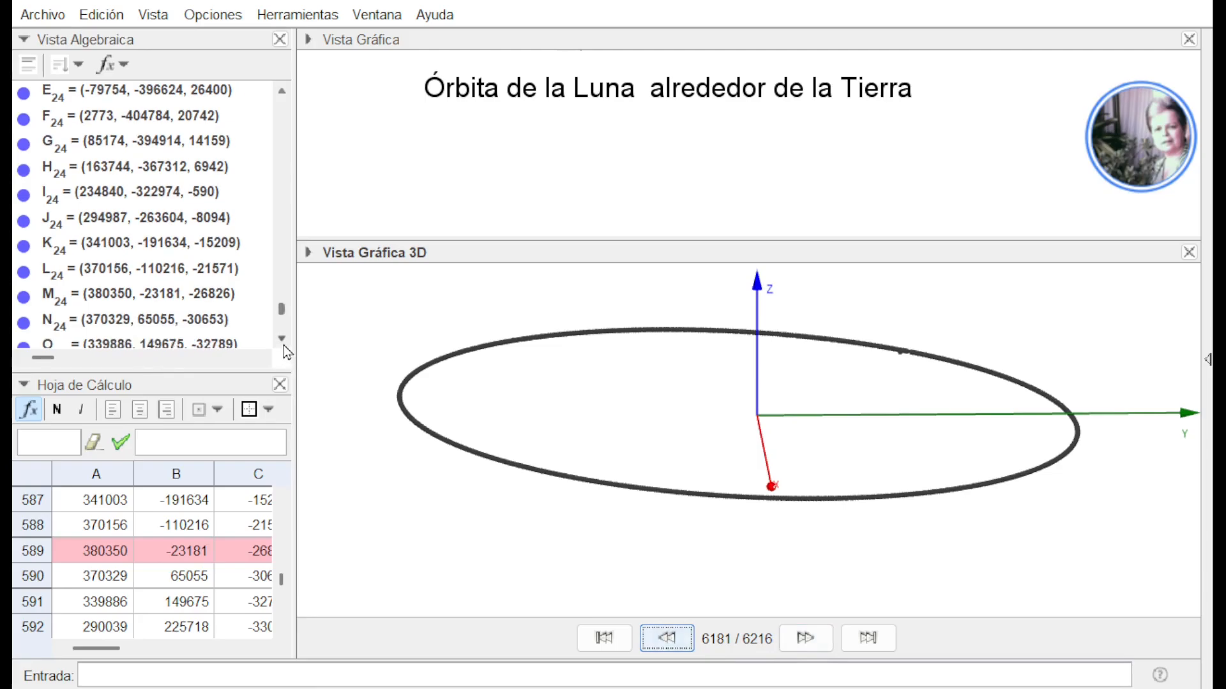
pyautogui.scroll(-16, 283, 346)
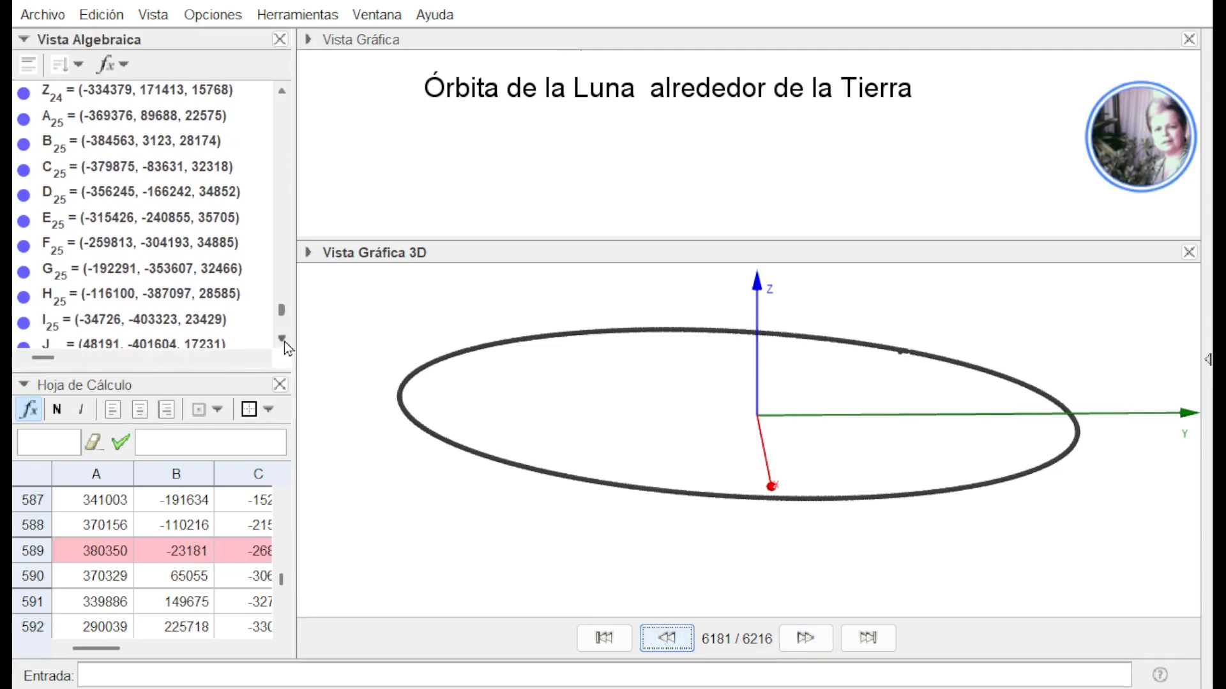
pyautogui.moveTo(279, 309); pyautogui.dragTo(274, 343)
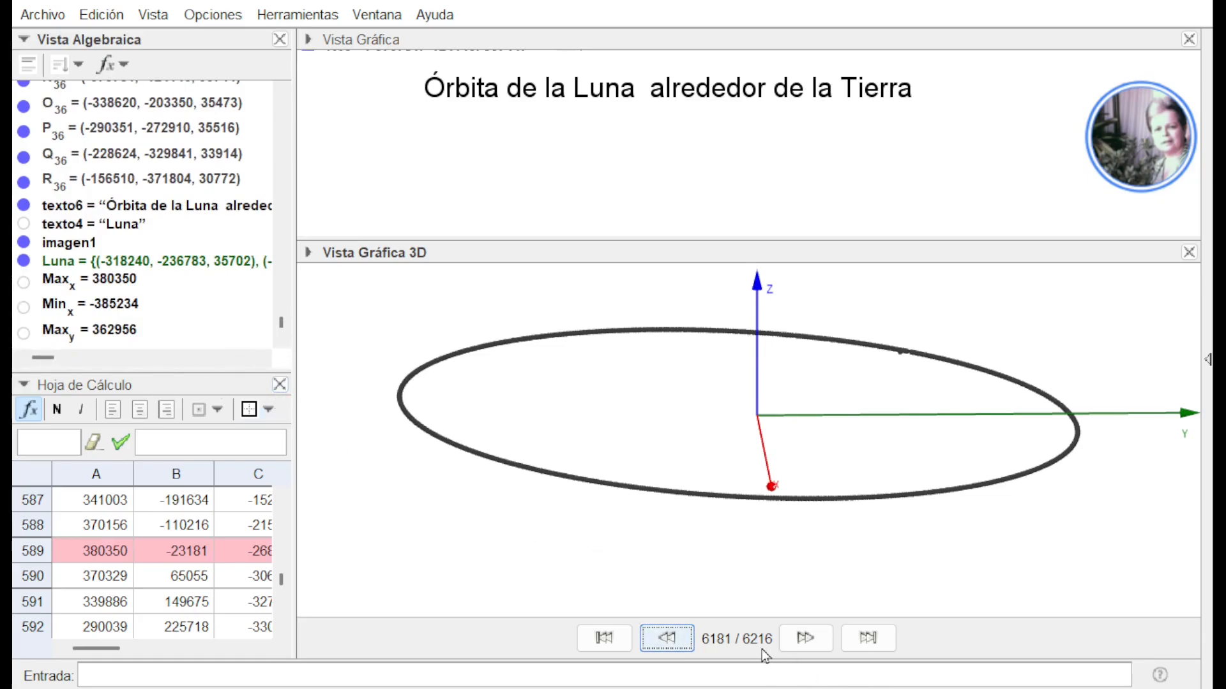
pyautogui.click(801, 645)
pyautogui.click(801, 645)
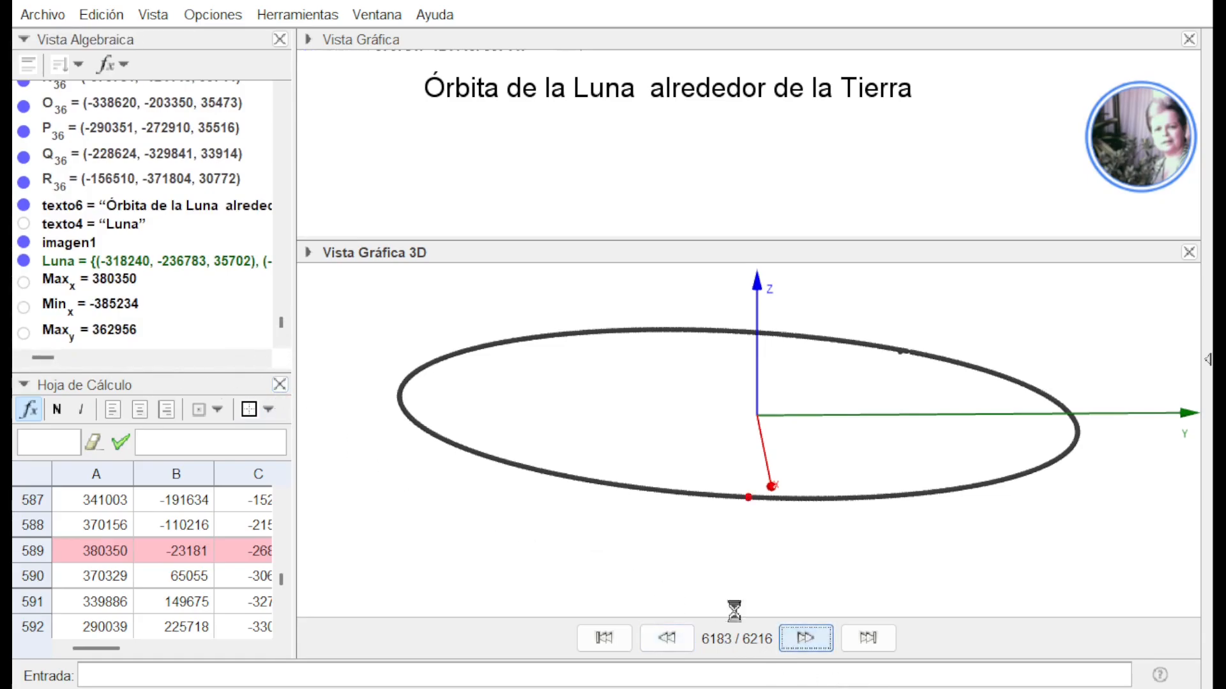
pyautogui.click(284, 340)
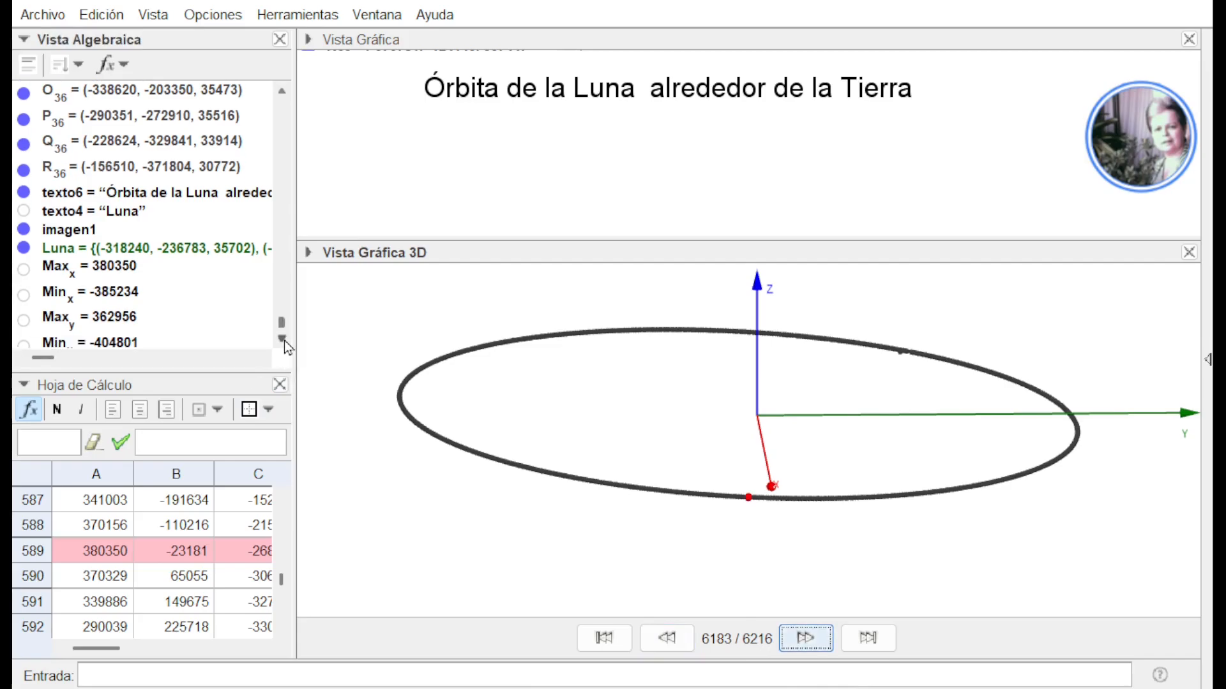
pyautogui.click(284, 340)
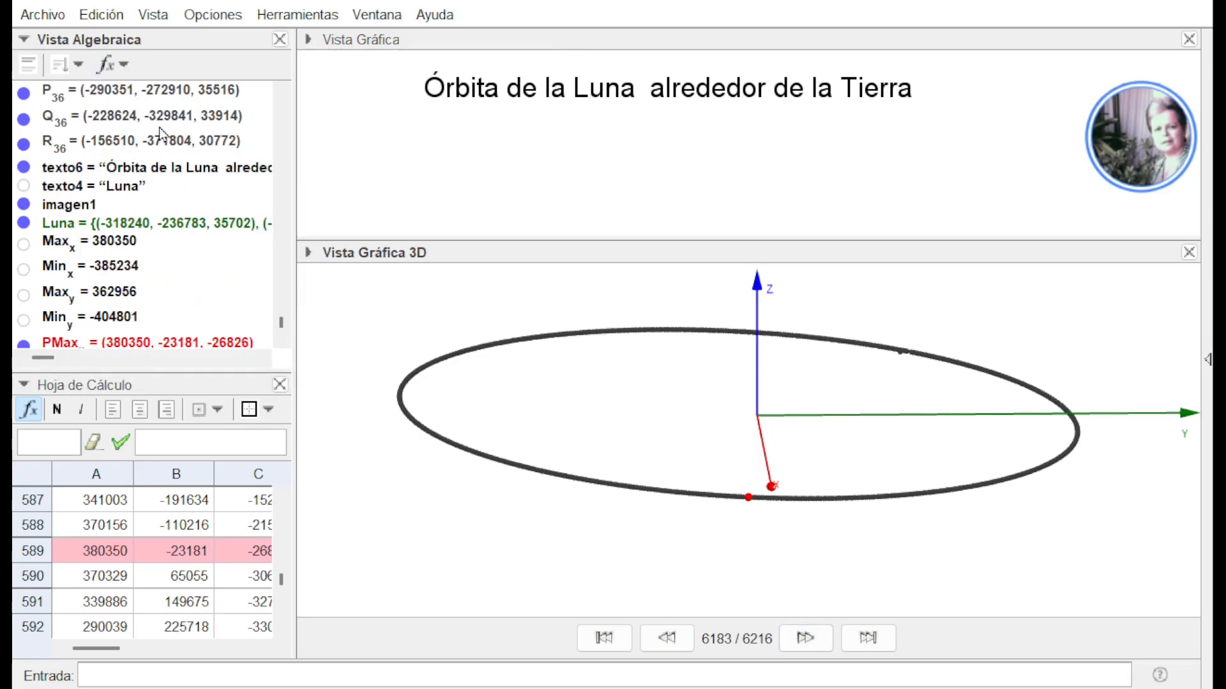
pyautogui.click(156, 176)
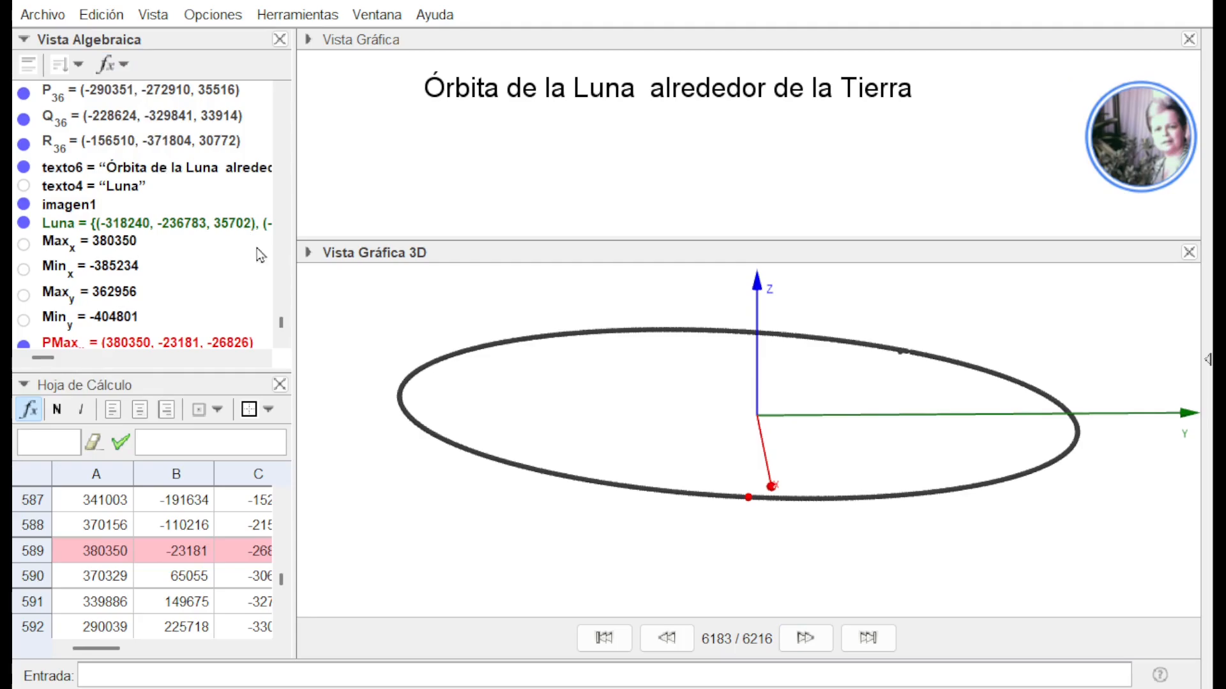
pyautogui.click(281, 339)
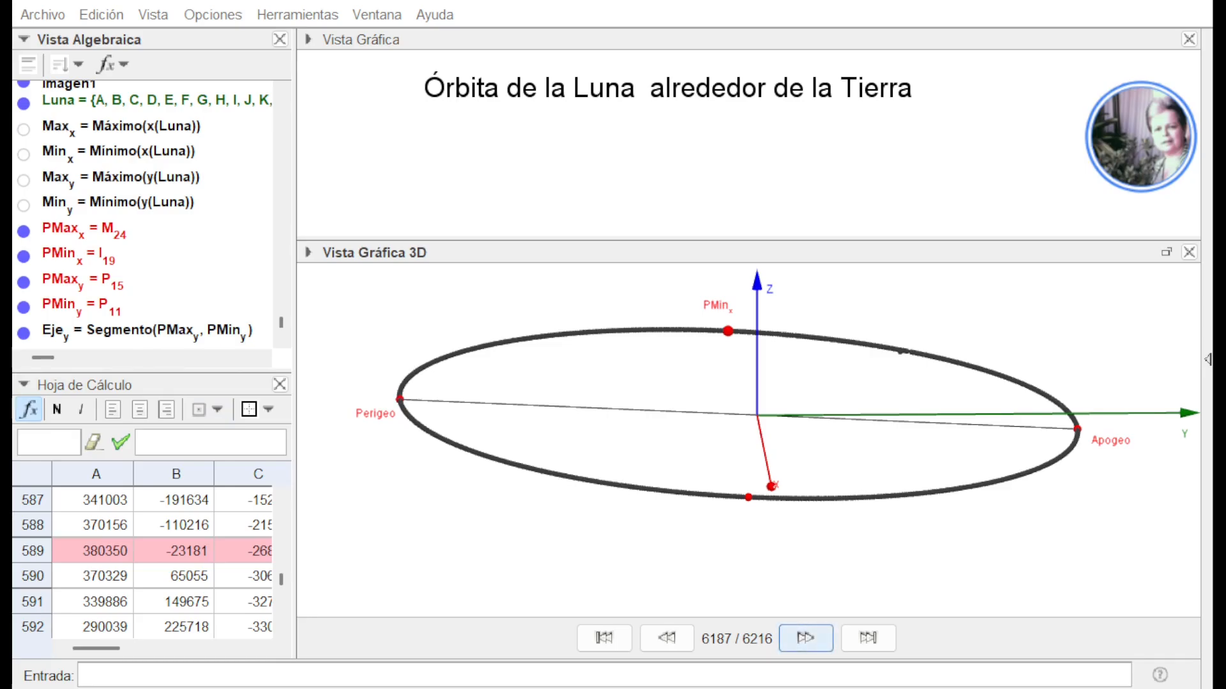
# Advance the construction playback to step 6190 and bring the Eje_x segment and the semi-axes a and b into view
pyautogui.click(806, 638)
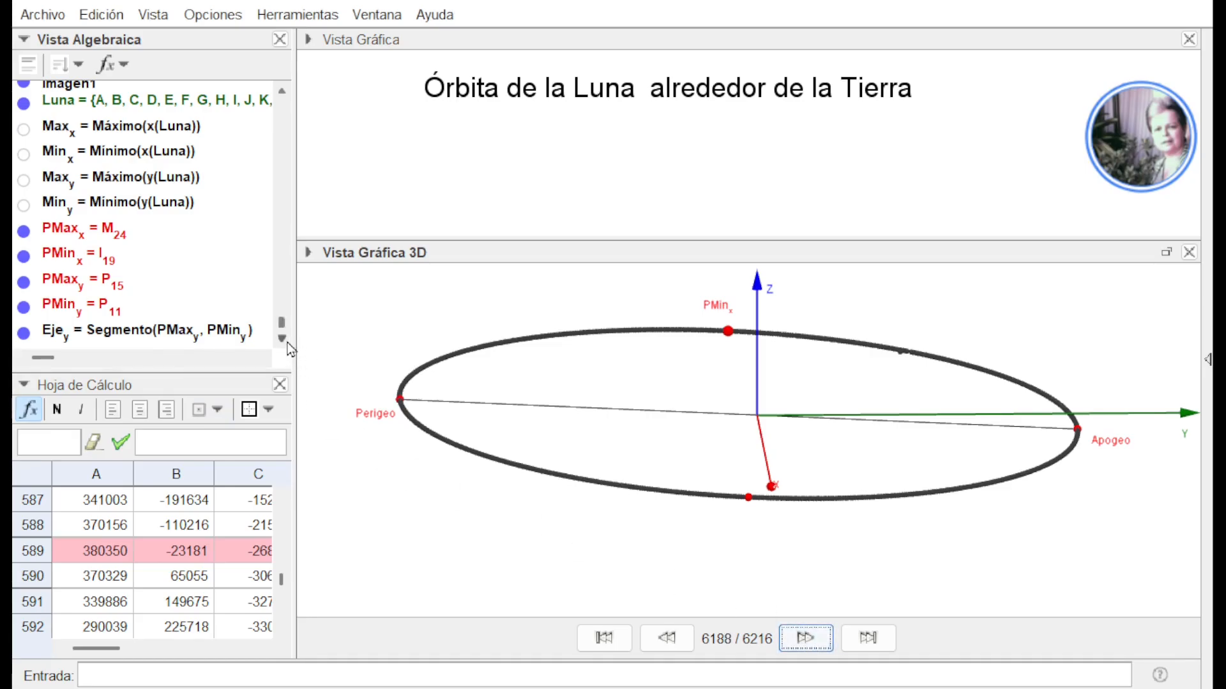
pyautogui.click(281, 338)
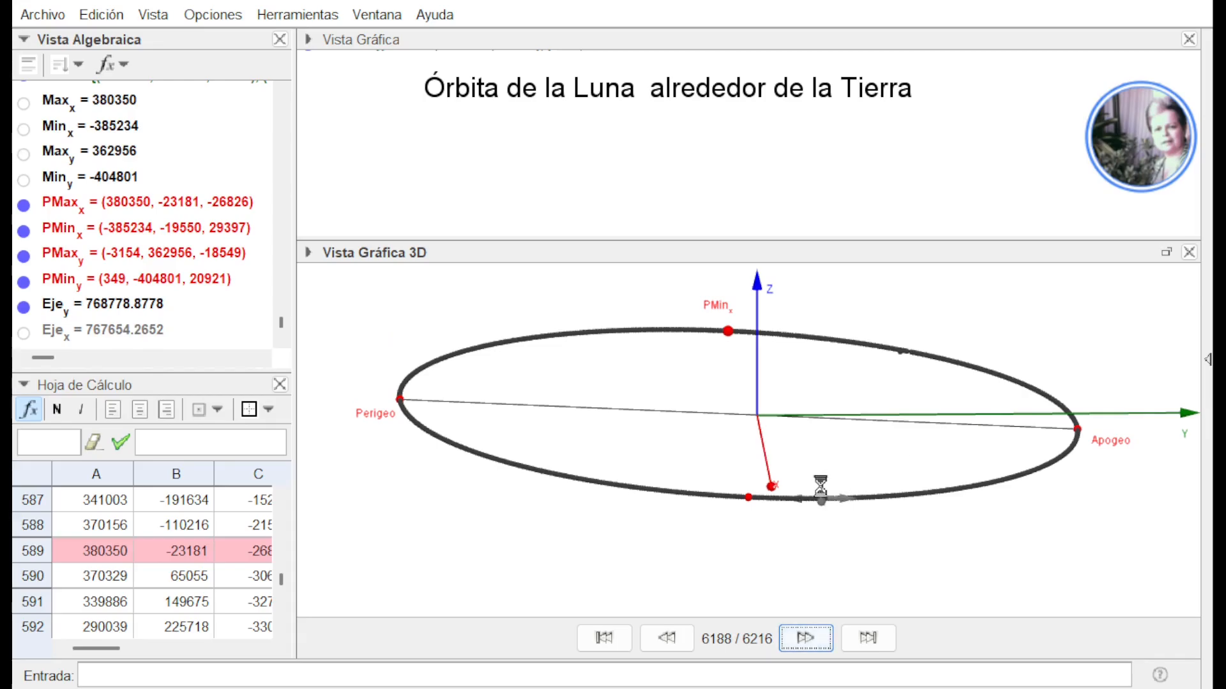
pyautogui.click(816, 646)
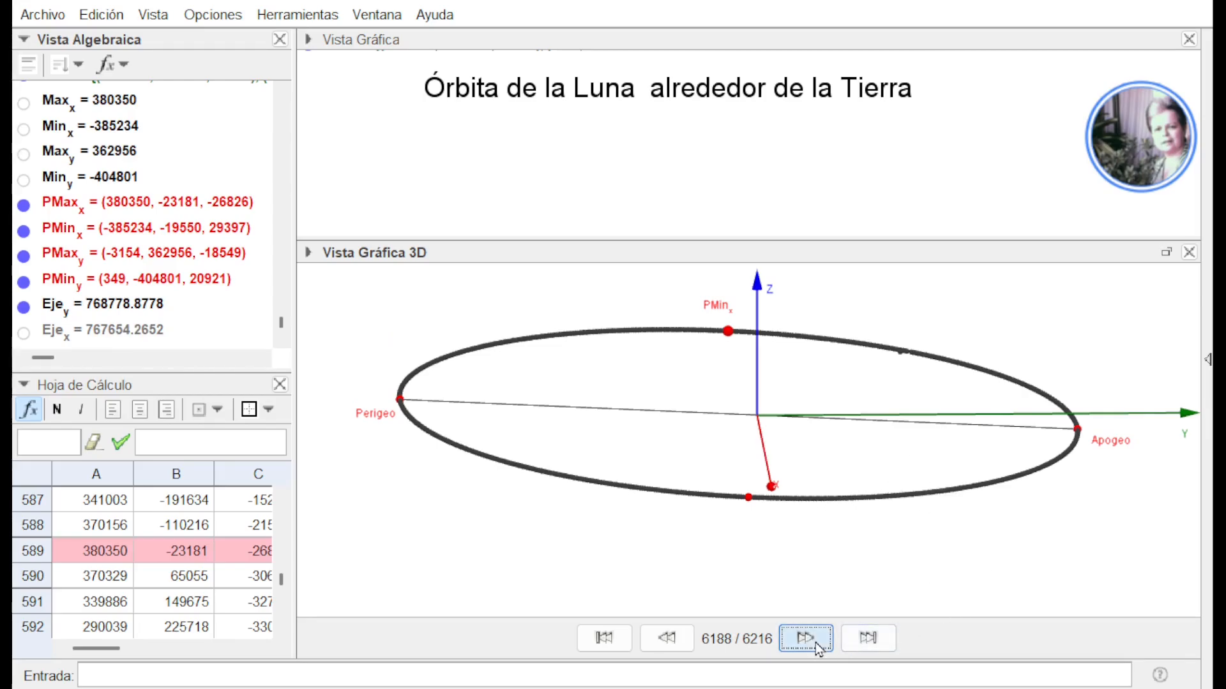
pyautogui.click(283, 342)
pyautogui.click(283, 346)
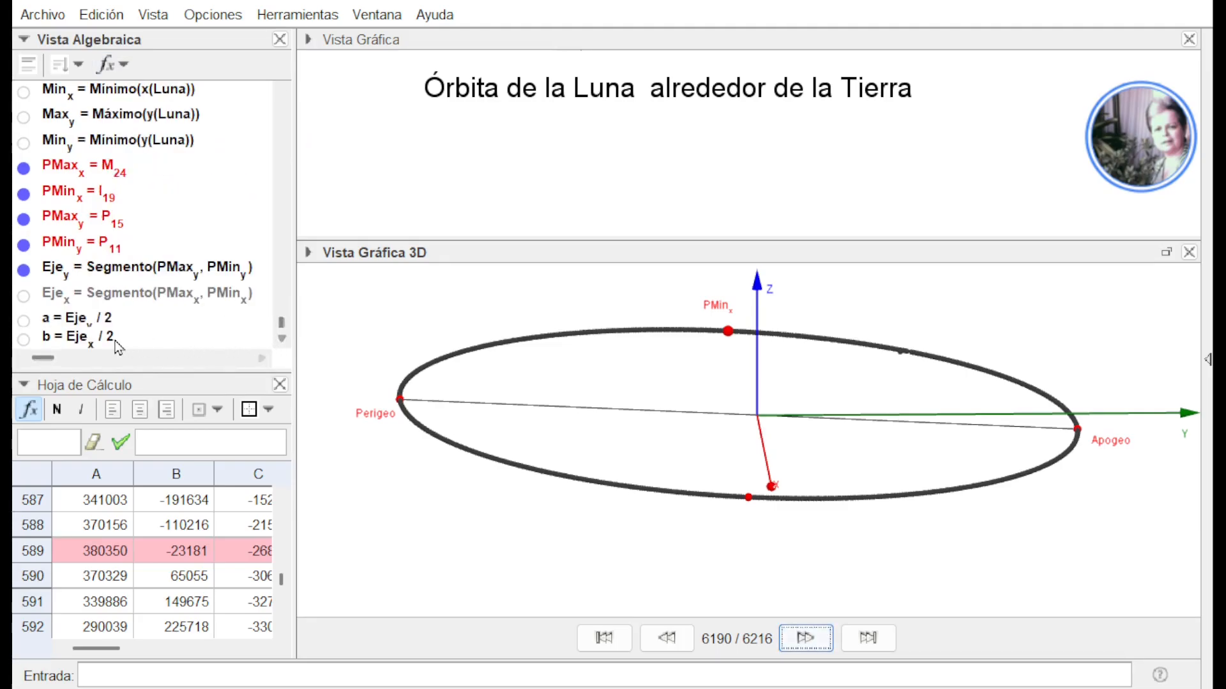
pyautogui.click(284, 342)
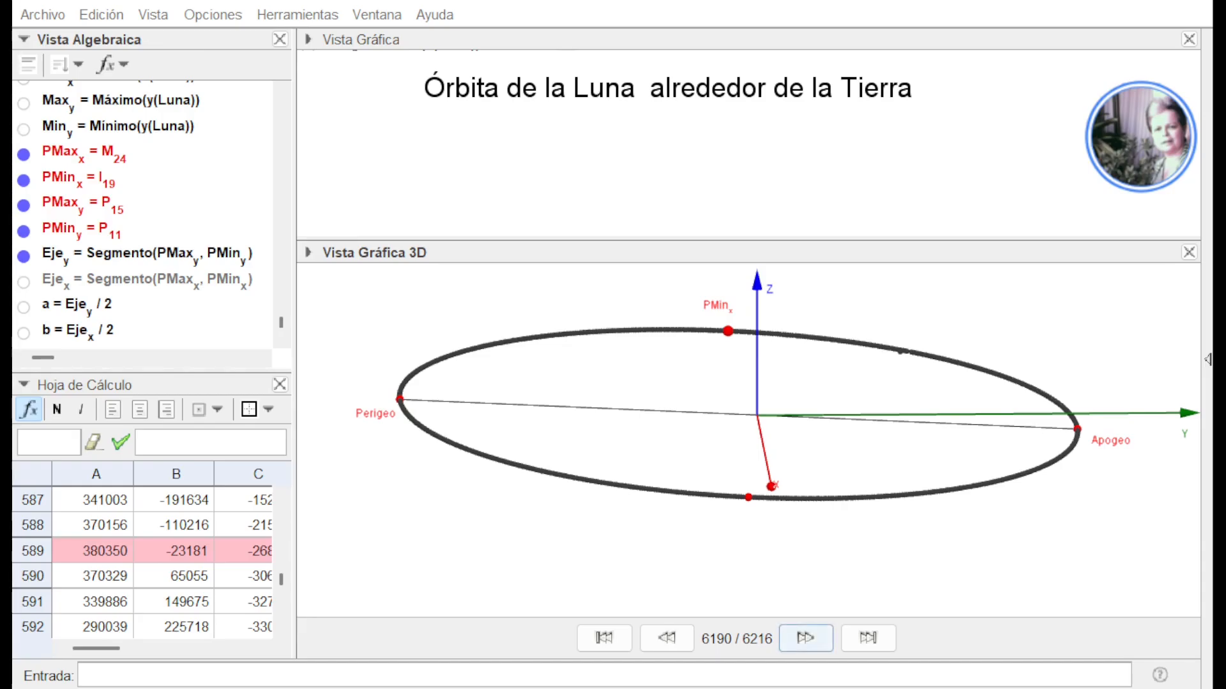
# Replay the semi-axis definitions by going back to construction step 6189 and advancing to step 6191
pyautogui.click(666, 637)
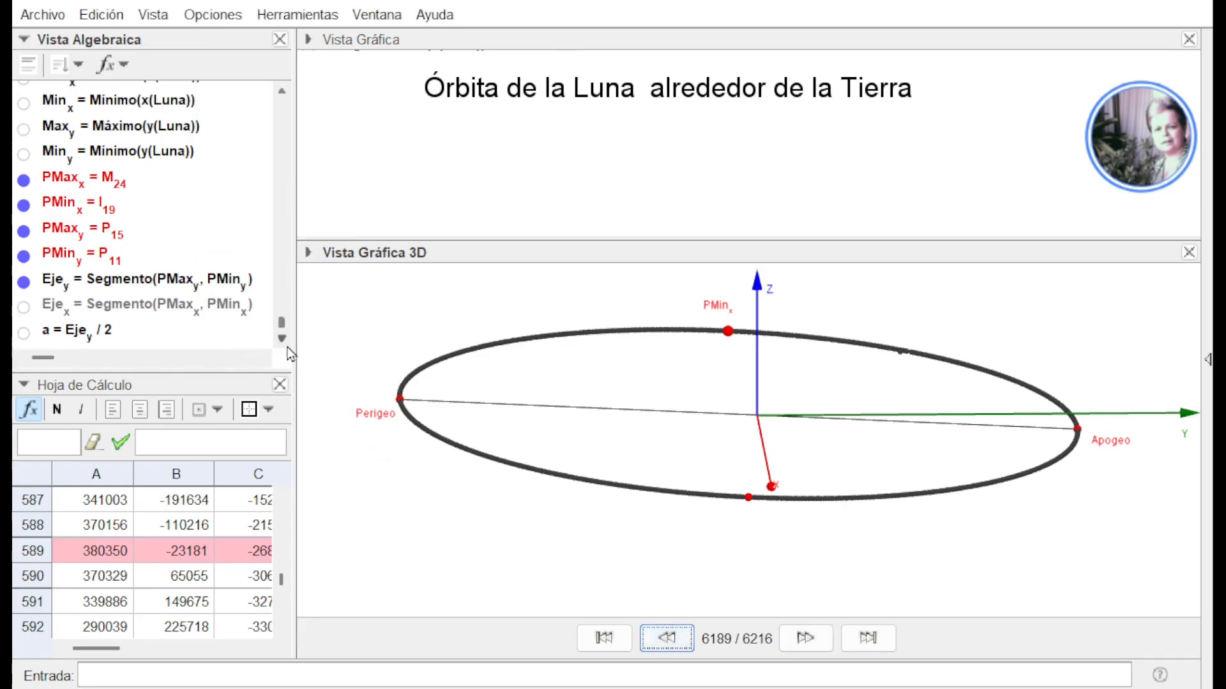
pyautogui.click(811, 646)
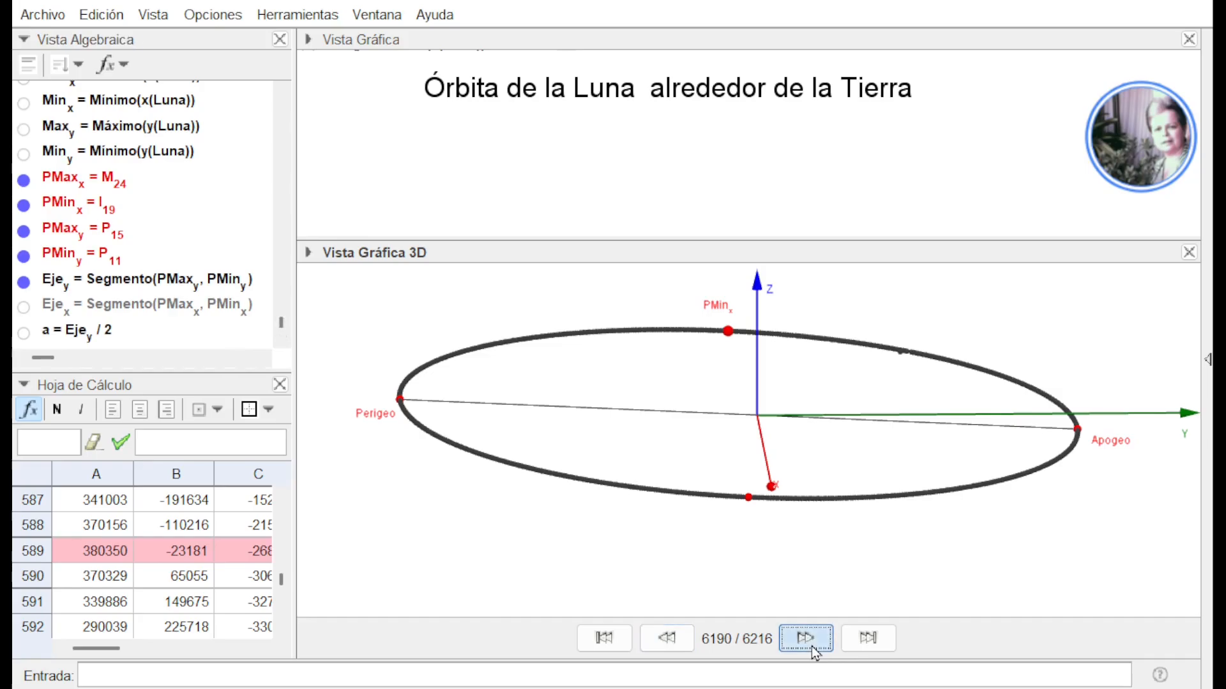
pyautogui.click(811, 646)
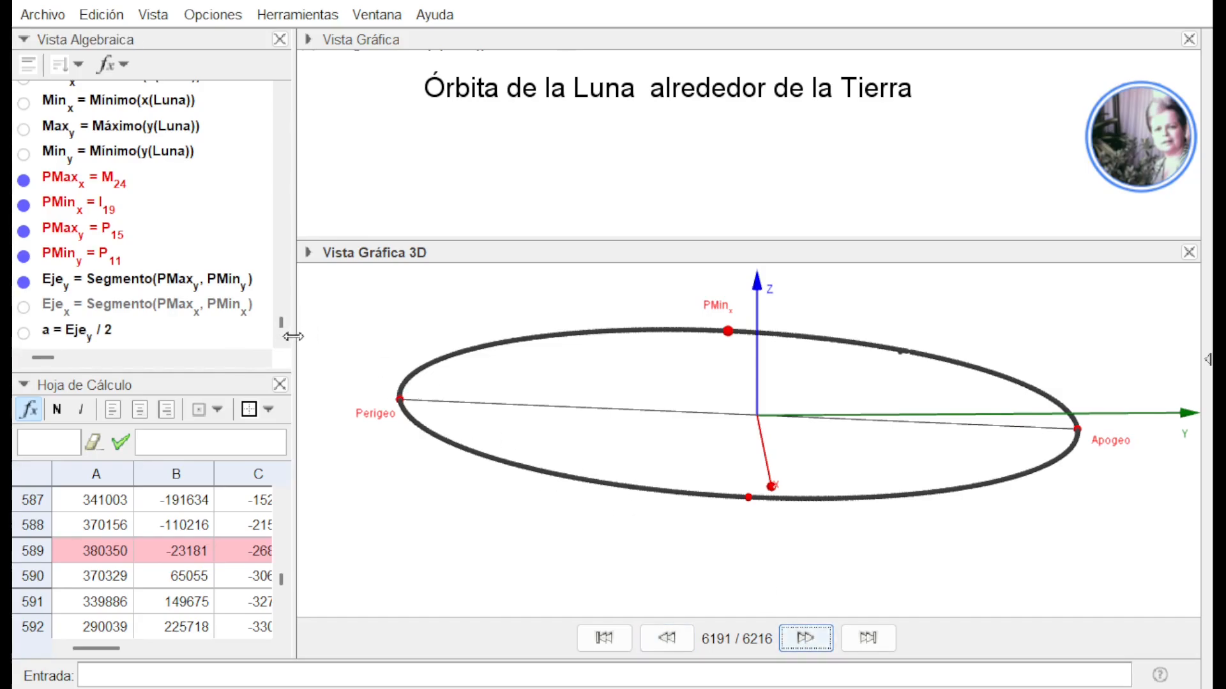
pyautogui.click(282, 339)
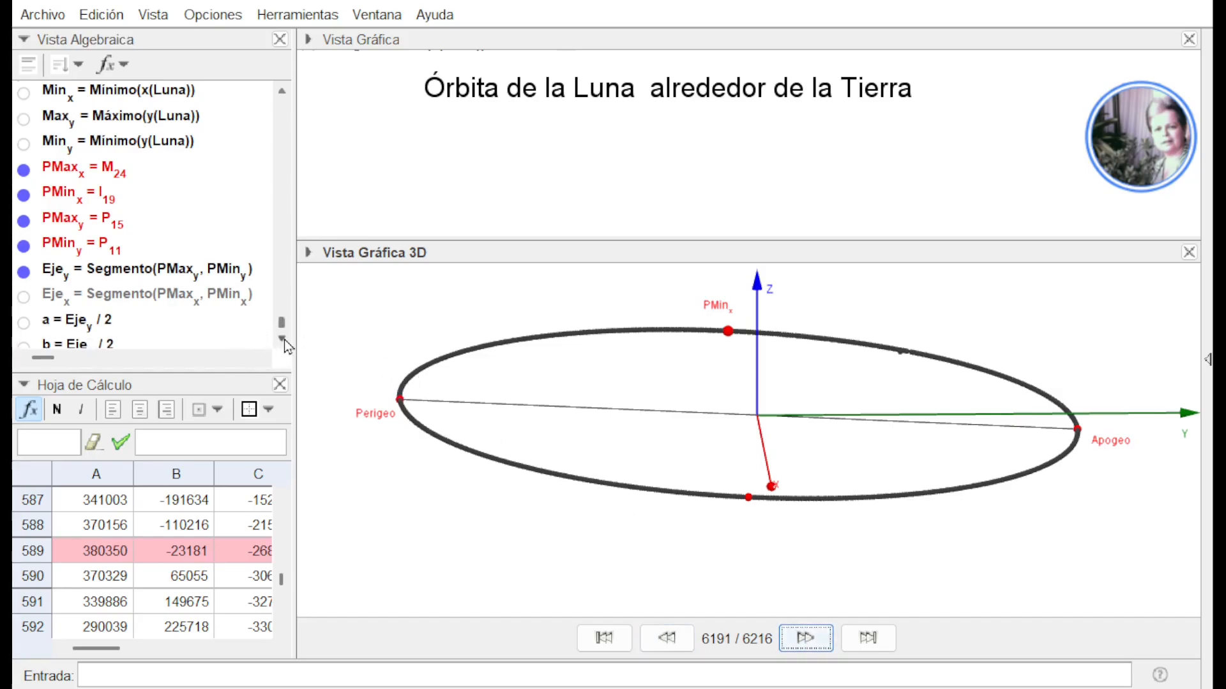
# Advance the construction playback to step 6194 to bring in c, the Origen midpoint, e and the text with the values of a, b and c
pyautogui.click(284, 340)
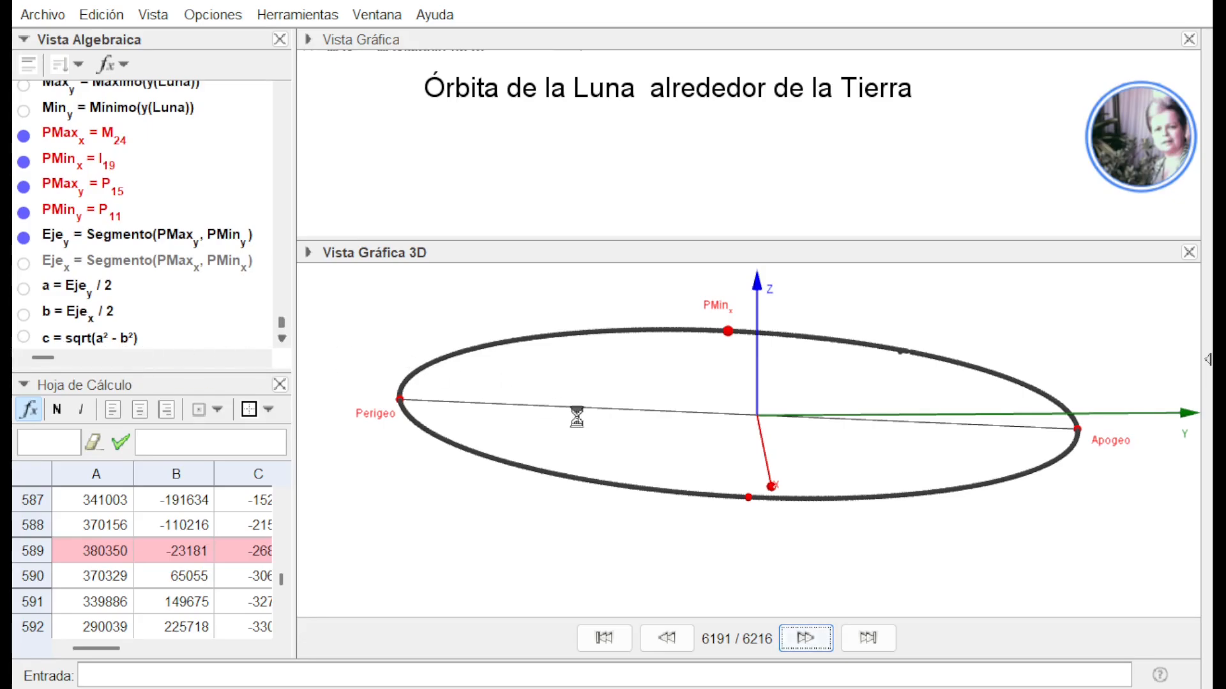
pyautogui.click(806, 637)
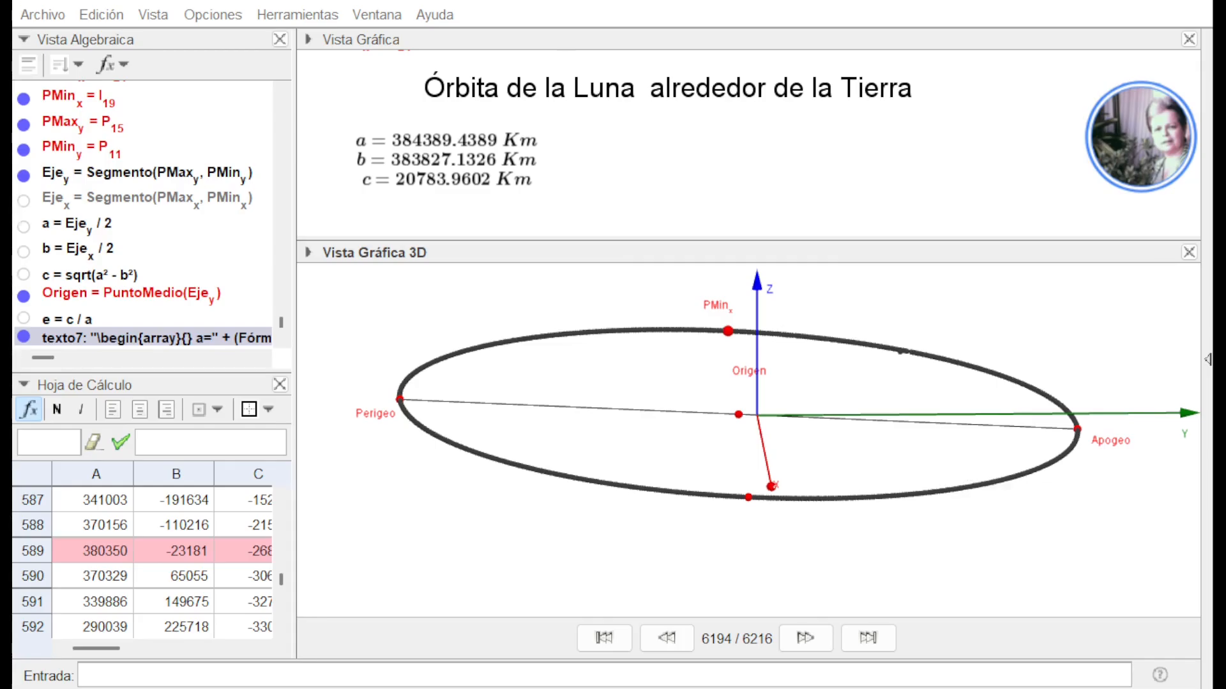
pyautogui.click(1121, 503)
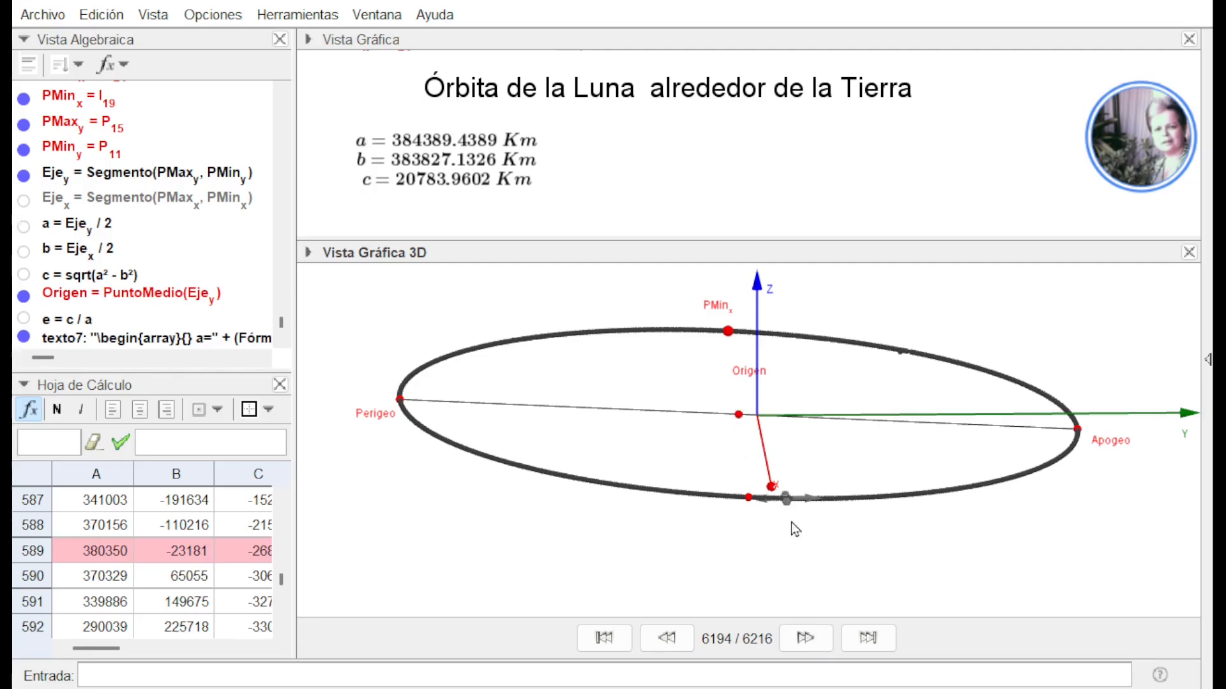
# Advance the construction playback to step 6195 and show the sphere d centred at Origen with radius c
pyautogui.click(807, 638)
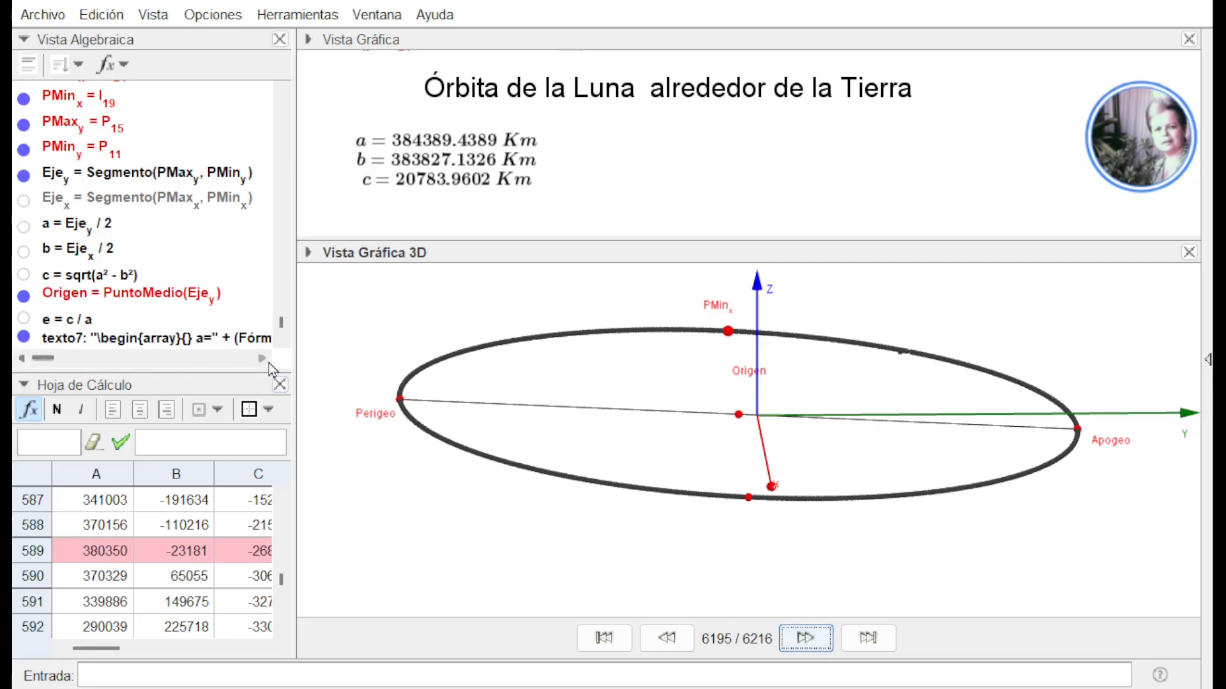
pyautogui.click(281, 339)
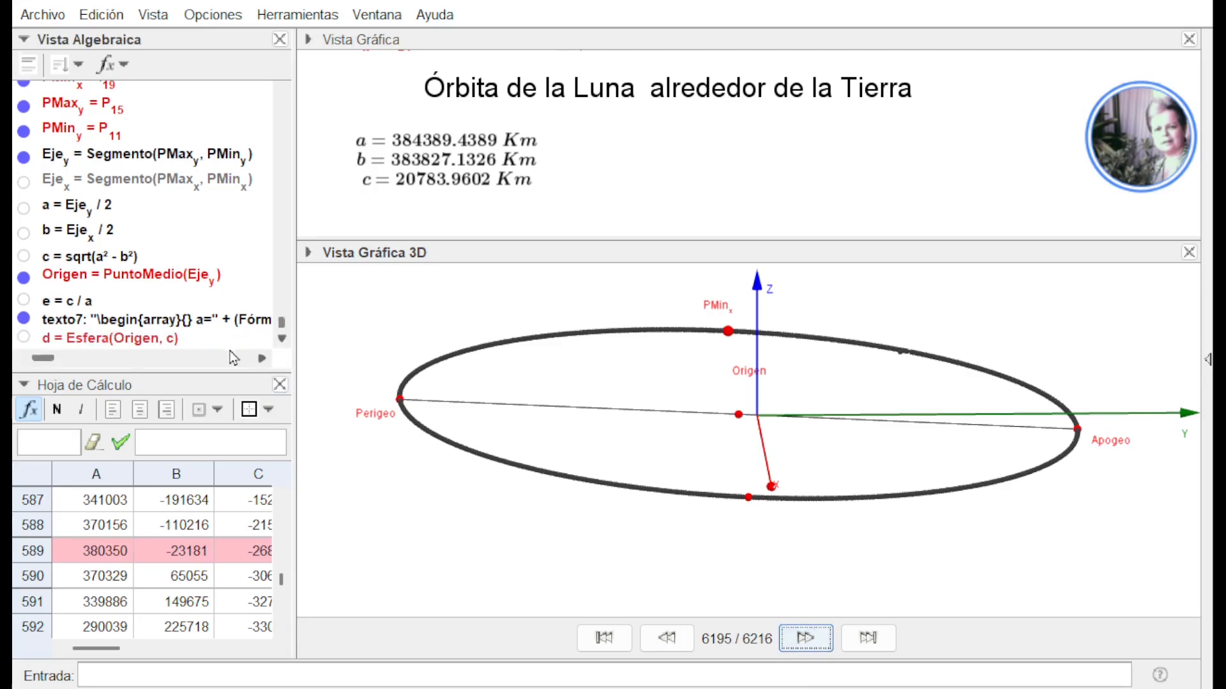
pyautogui.click(26, 338)
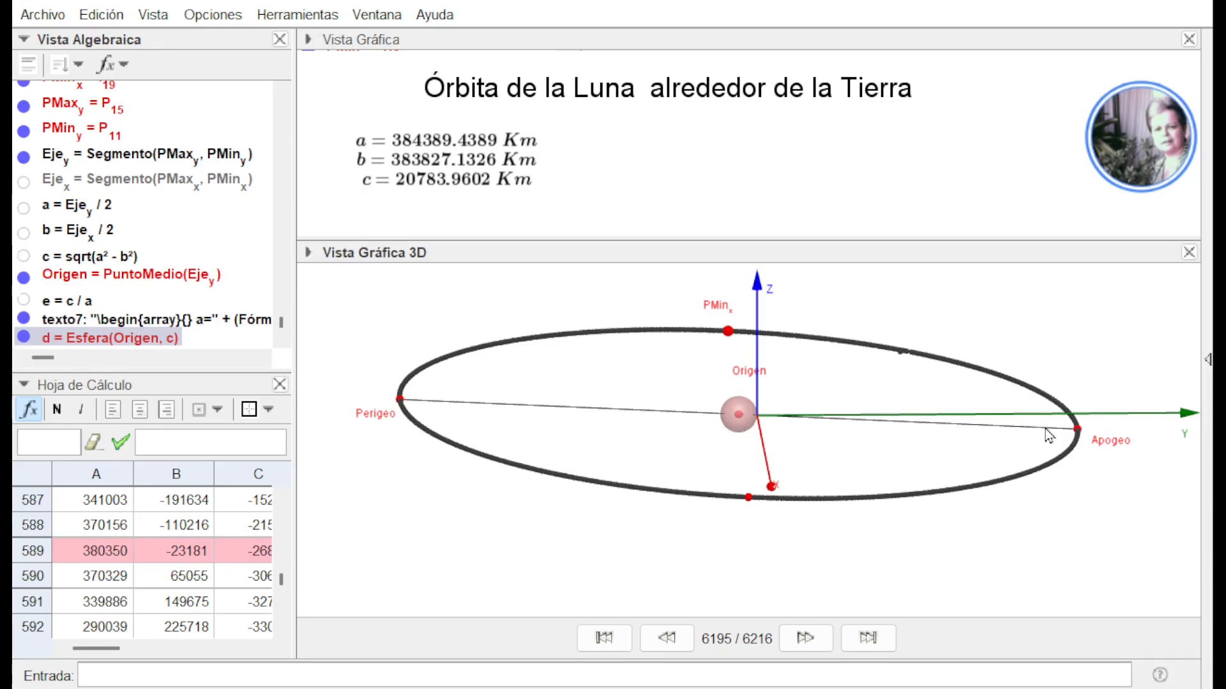
# Advance the construction playback to step 6196 to bring in the foci F1 and F2, and hide the sphere d
pyautogui.click(802, 639)
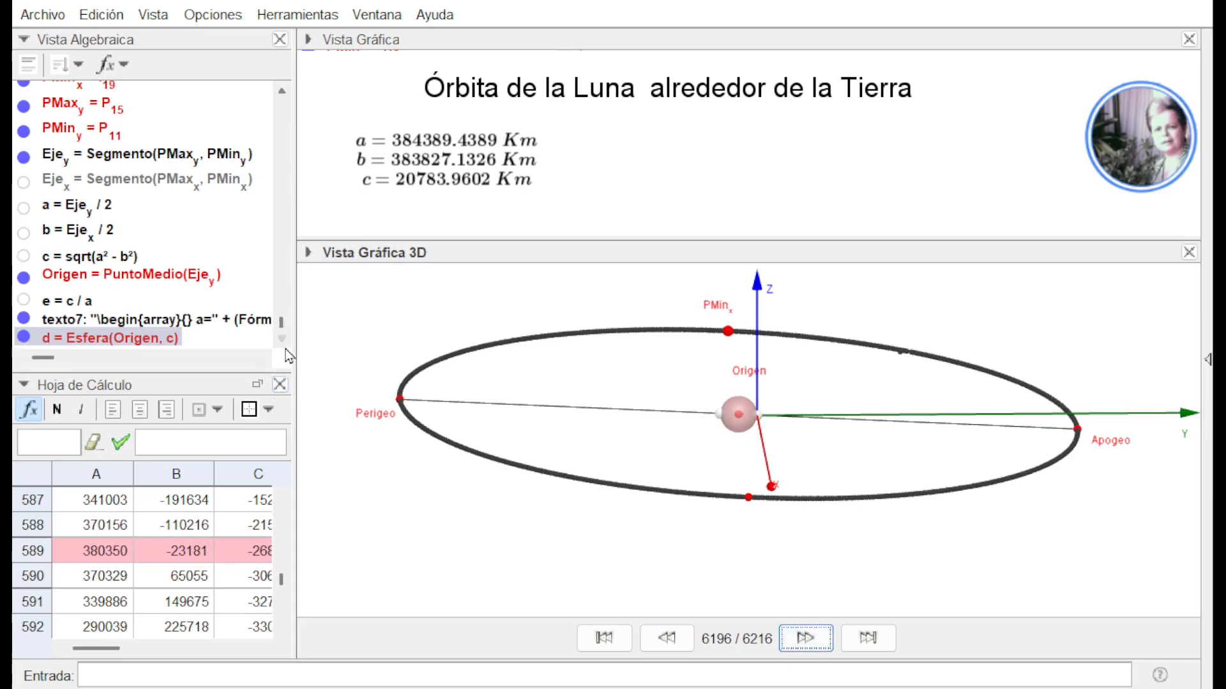
pyautogui.scroll(-2, 286, 355)
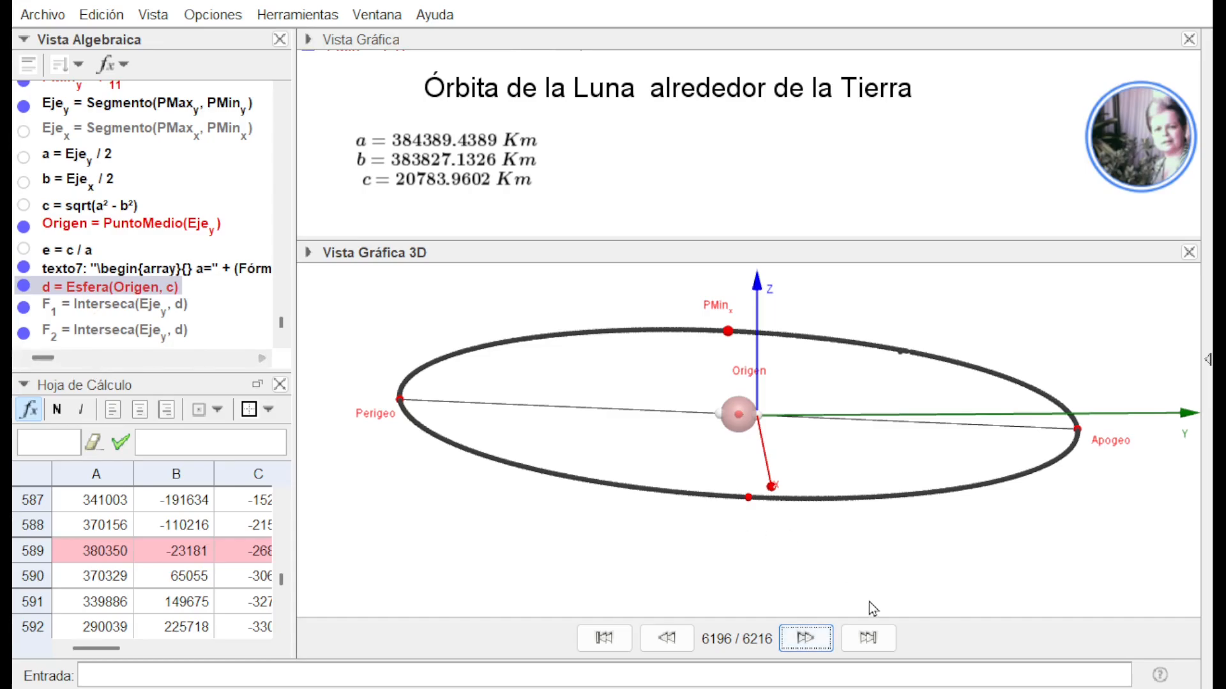
pyautogui.click(24, 287)
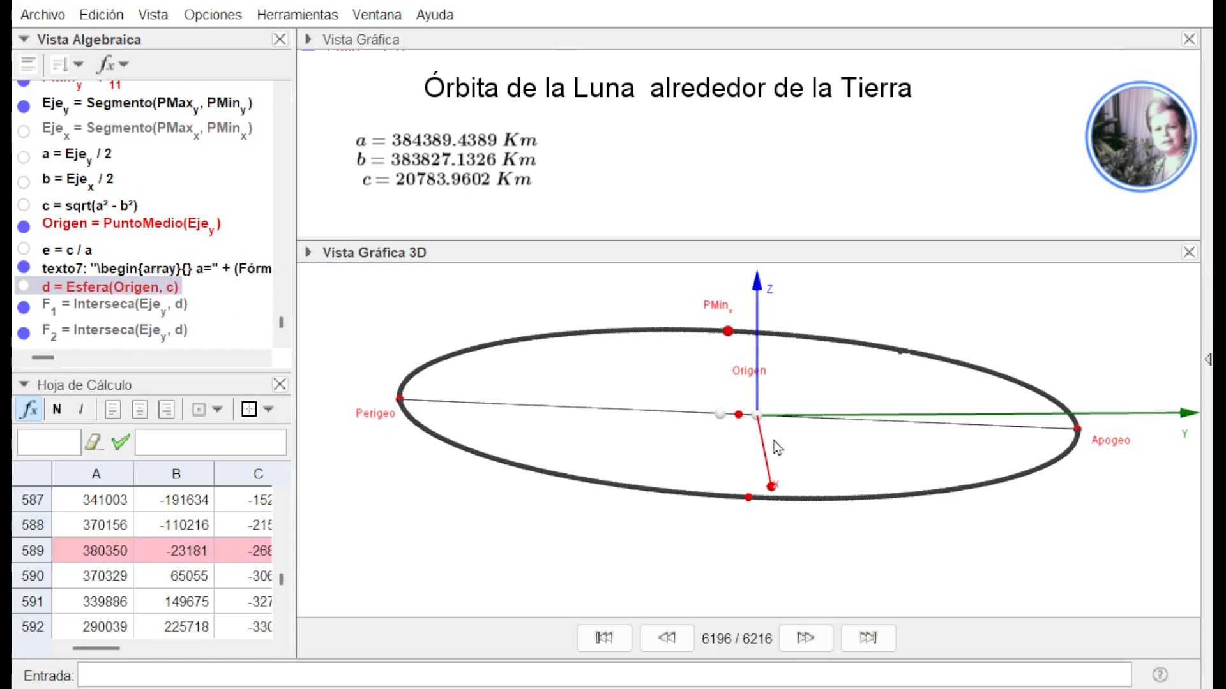
# Advance the construction playback to step 6198 to bring in the Tierra sphere centred at F1 and the slider n
pyautogui.click(808, 641)
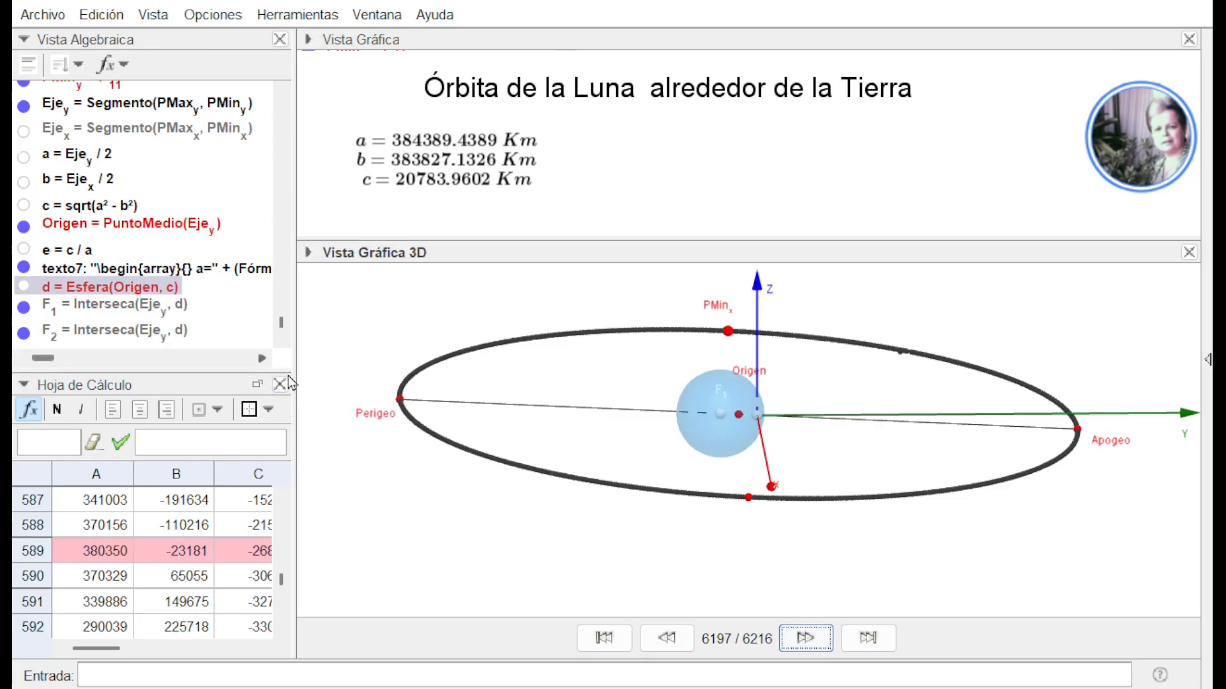
pyautogui.click(282, 340)
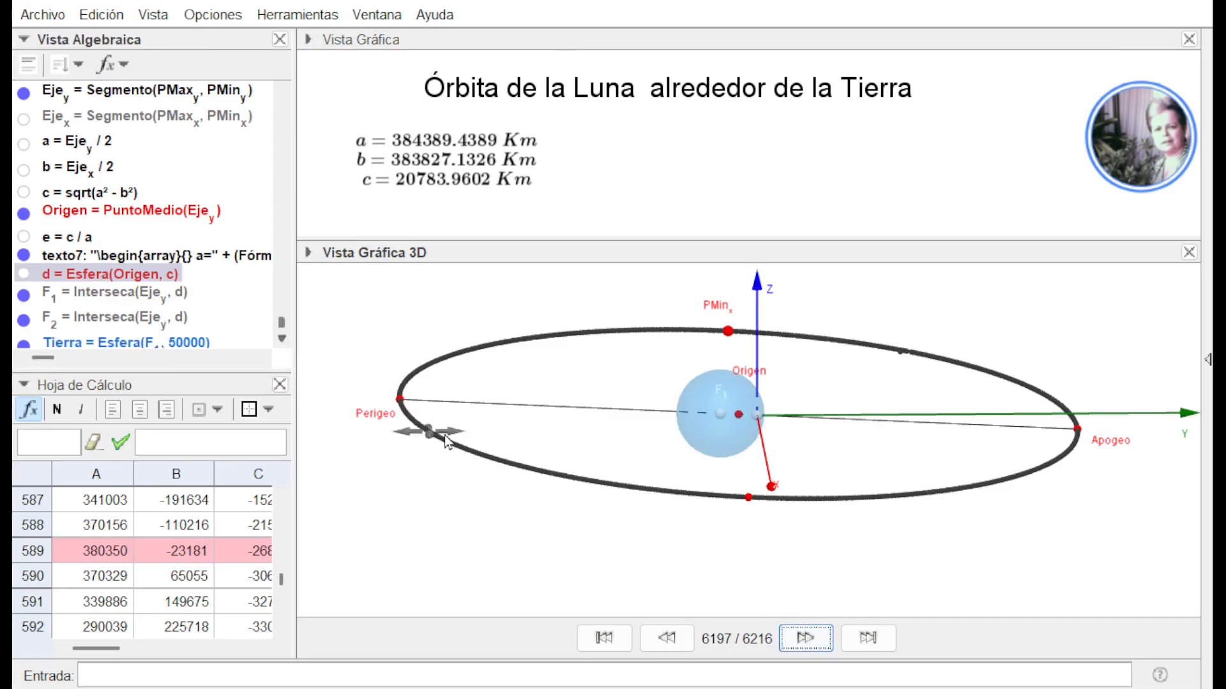
pyautogui.click(805, 638)
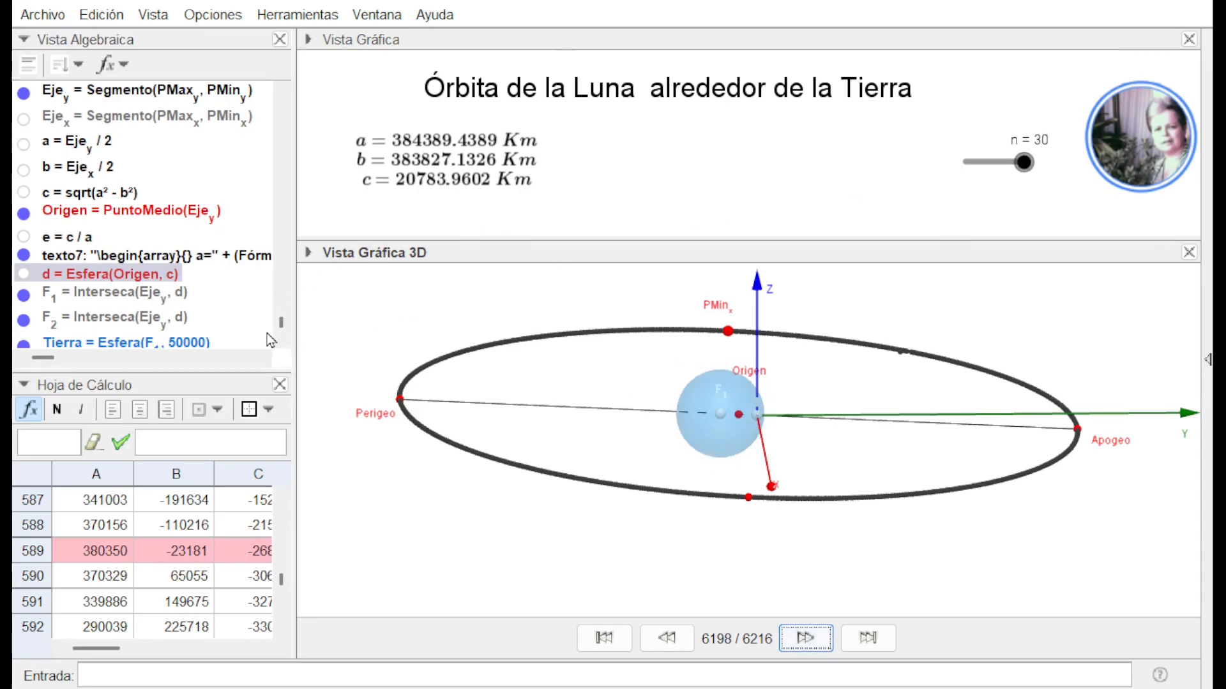
pyautogui.click(281, 339)
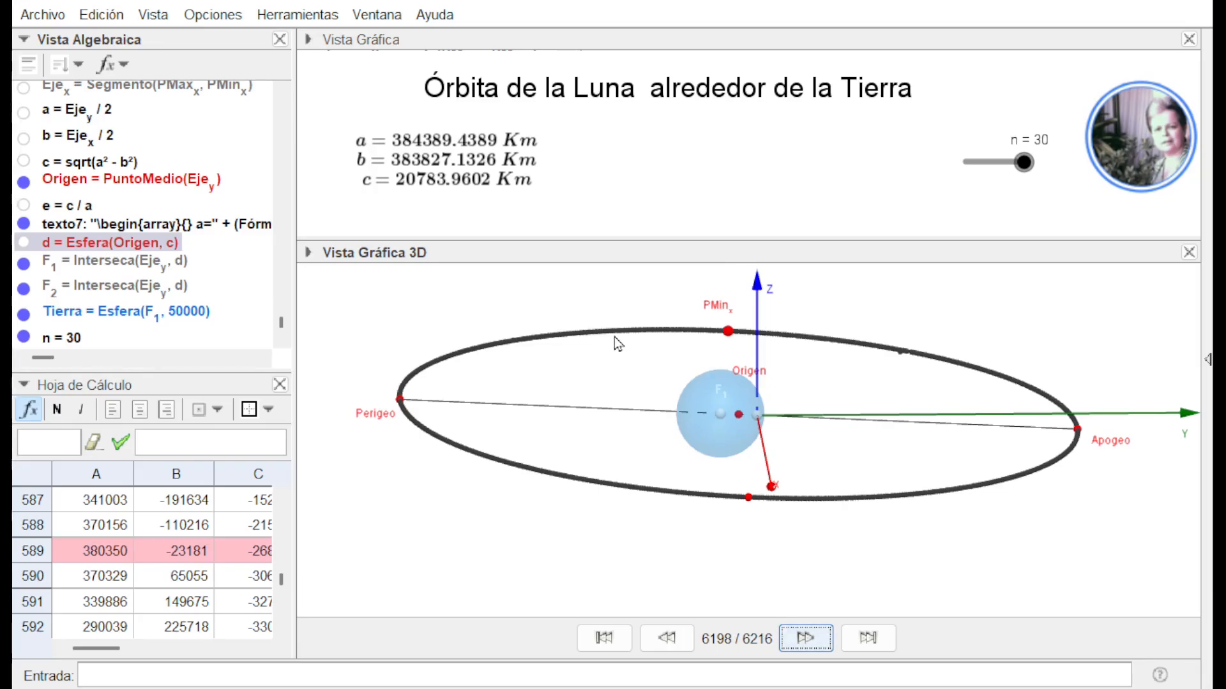
# Advance the construction playback to step 6199 to bring in the luna point, and move it along the orbit until n = 14
pyautogui.click(815, 635)
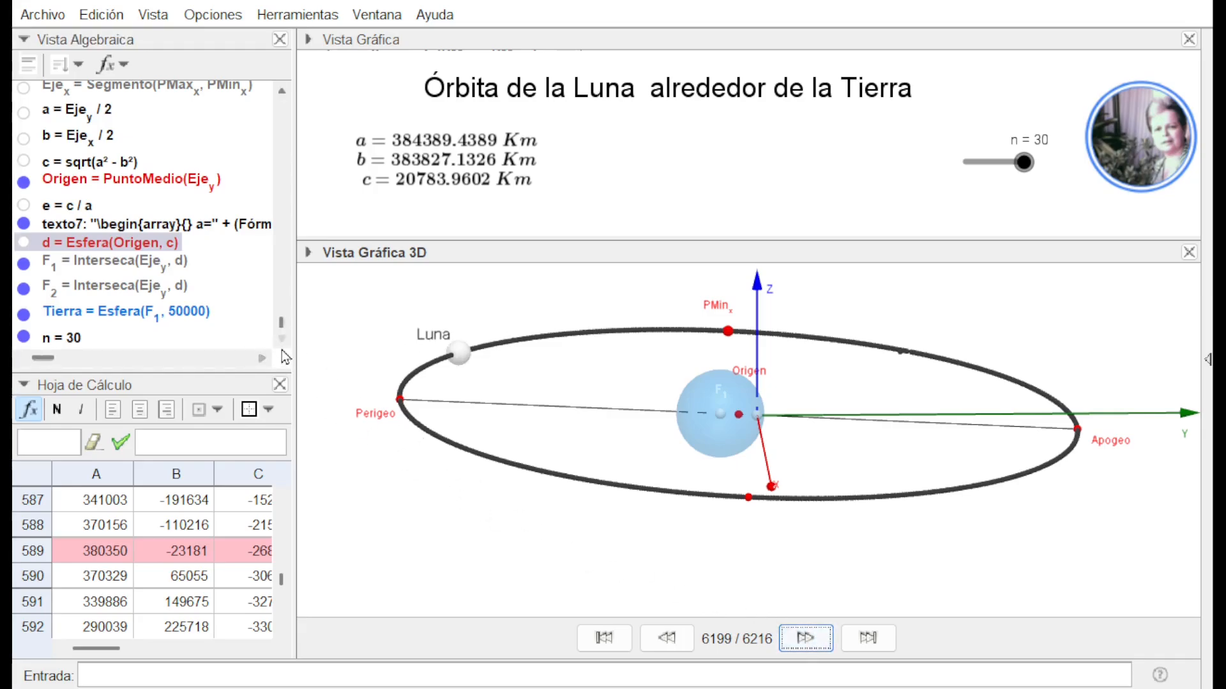
pyautogui.click(282, 341)
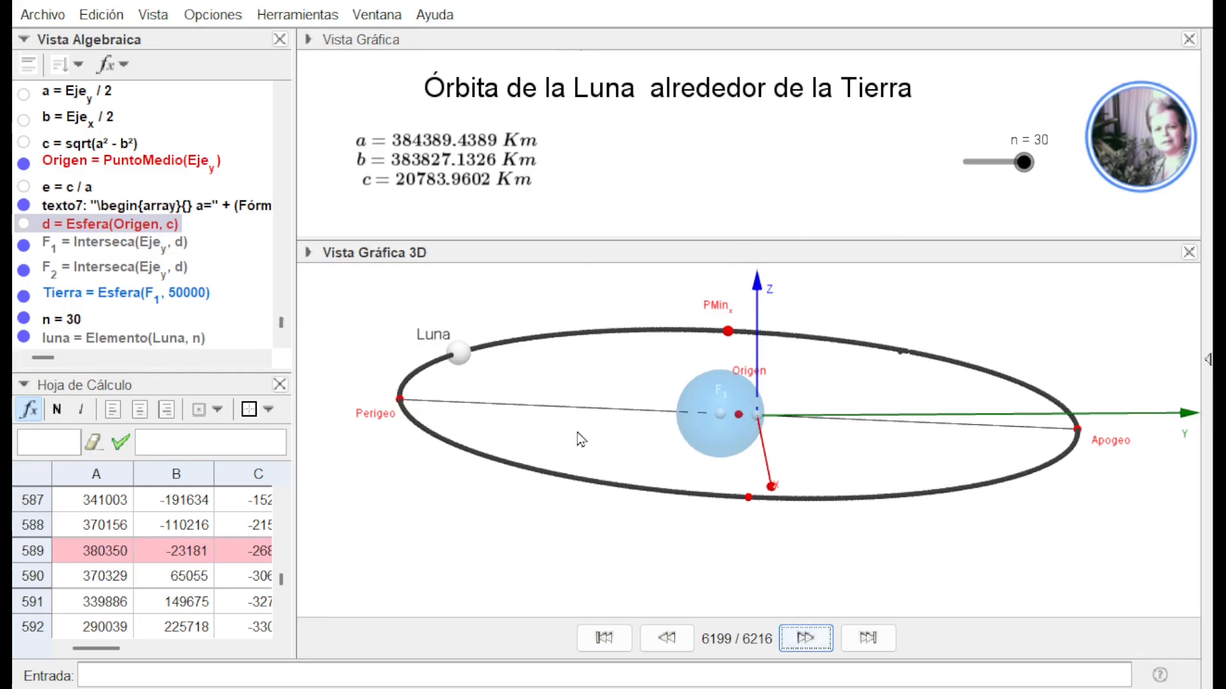
pyautogui.moveTo(1023, 163); pyautogui.dragTo(965, 167)
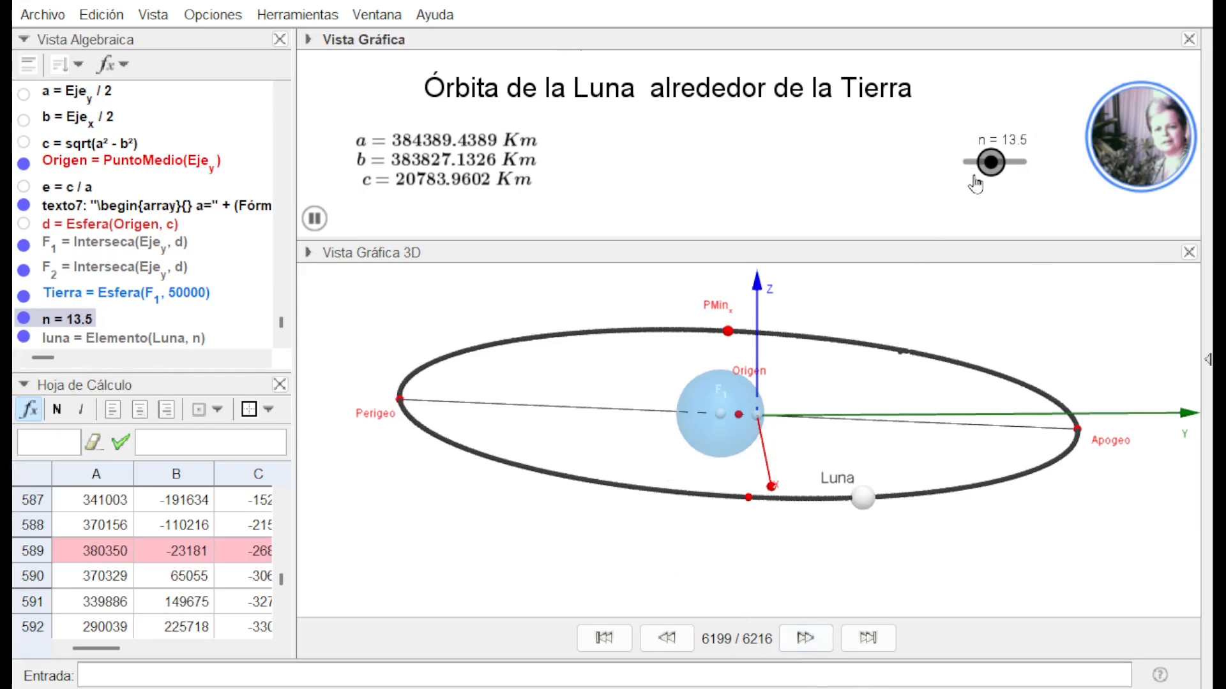
pyautogui.click(991, 165)
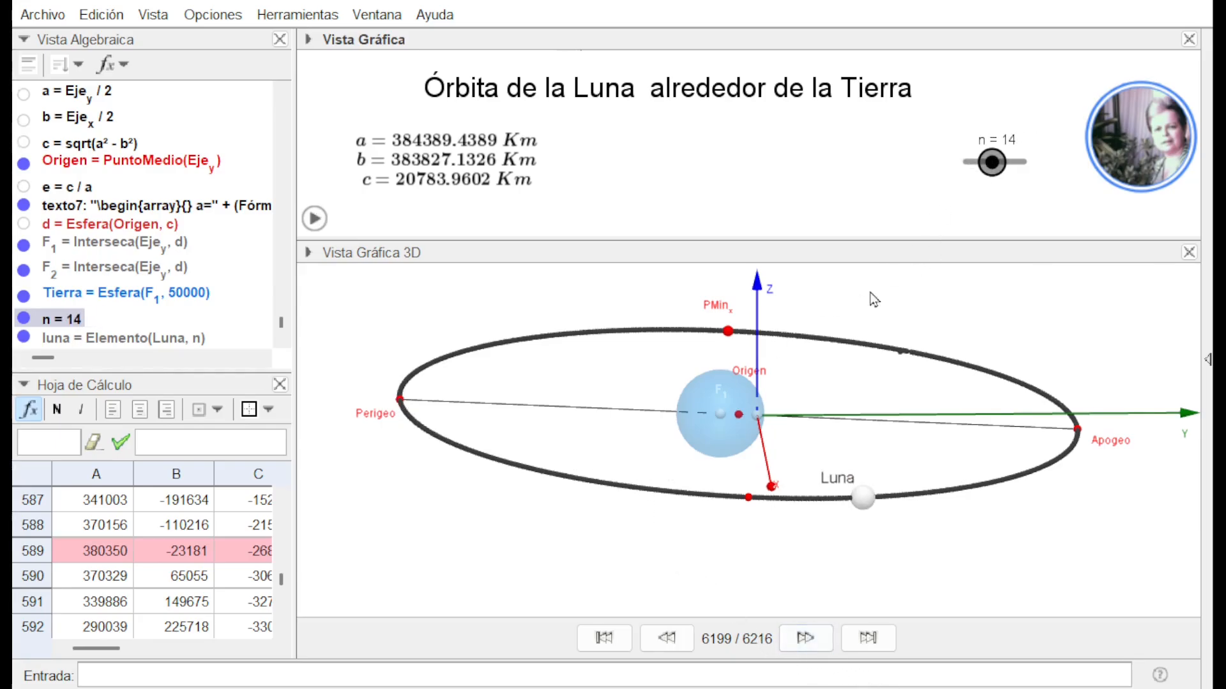
# Advance the construction playback to step 6201 to bring in the ellipse g through luna and the plane q
pyautogui.click(804, 638)
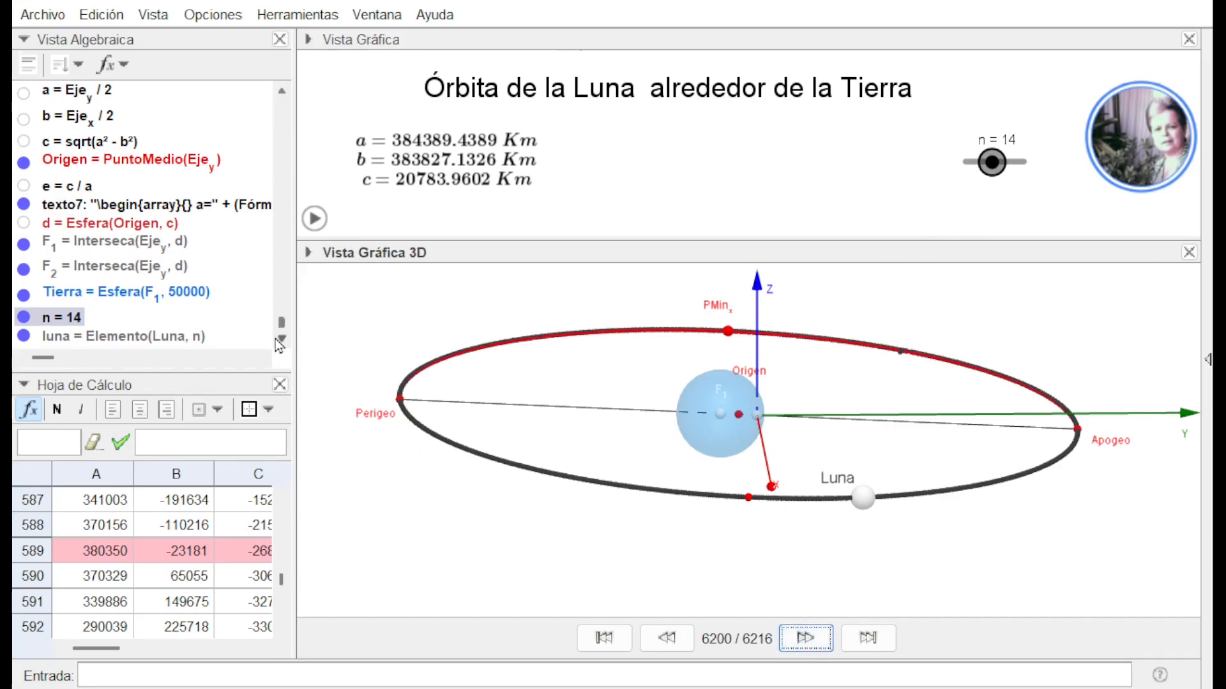
pyautogui.click(277, 339)
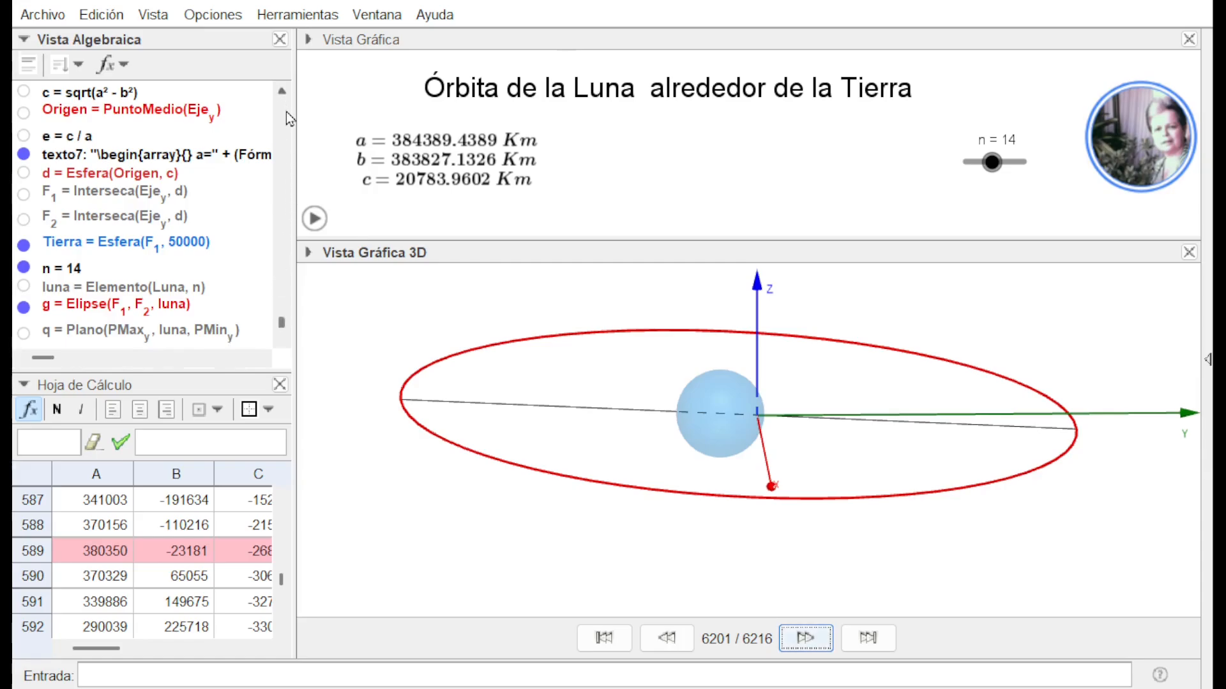
# Show the Origen point, the Eje_x segment, the foci F1 and F2, and the luna point in the 3D view
pyautogui.scroll(1, 288, 106)
pyautogui.scroll(3, 289, 105)
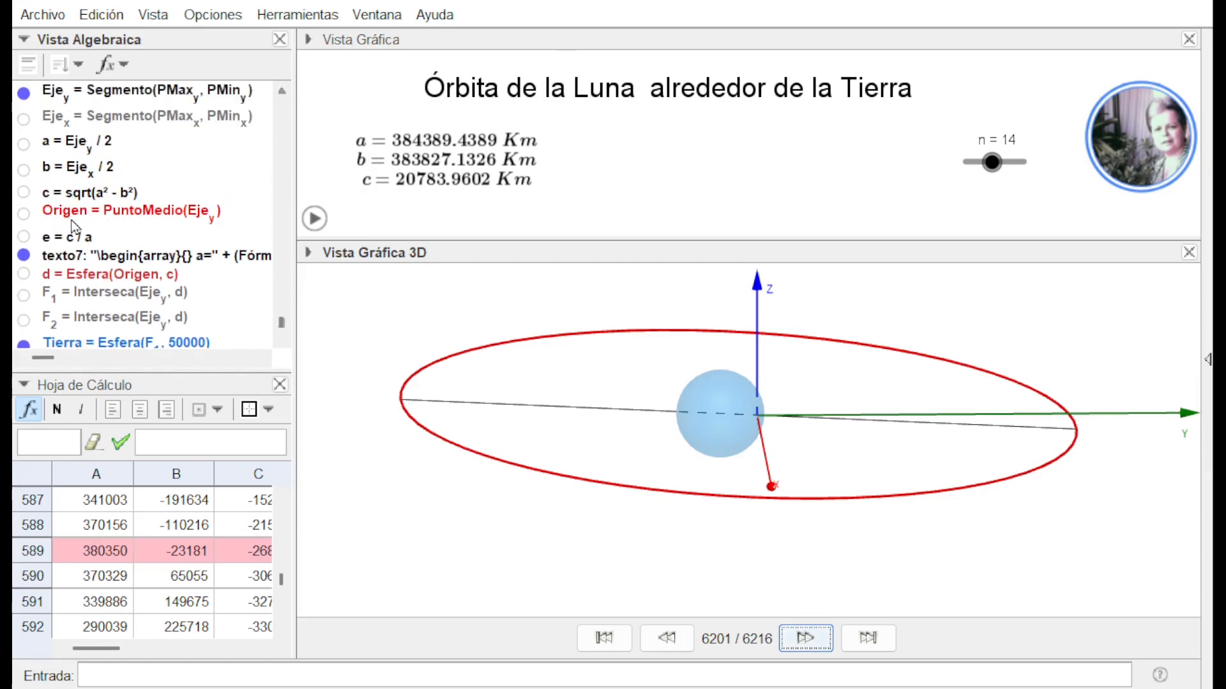
pyautogui.click(22, 214)
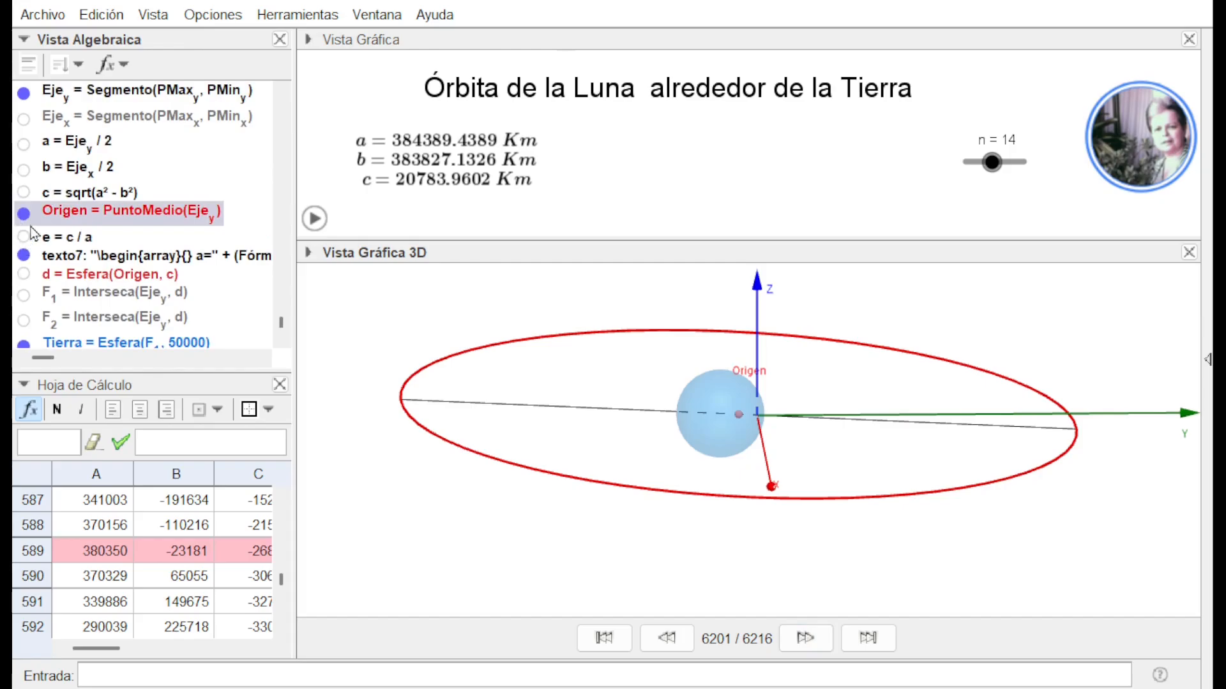
pyautogui.click(25, 120)
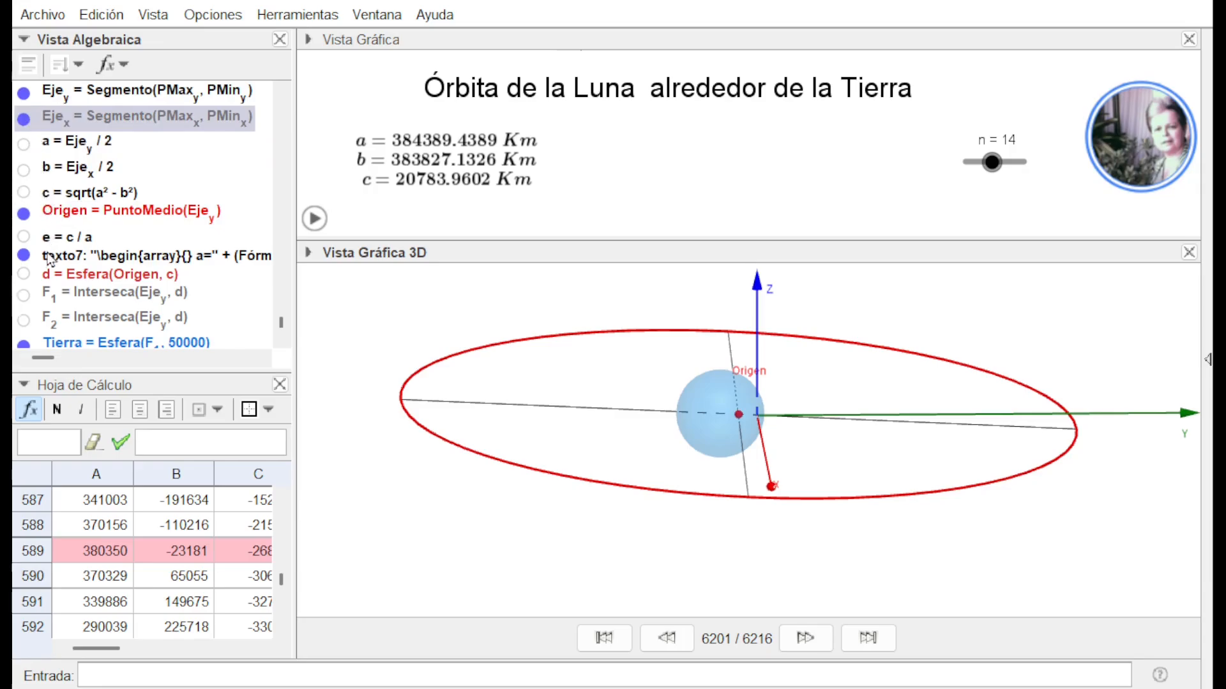
pyautogui.click(25, 295)
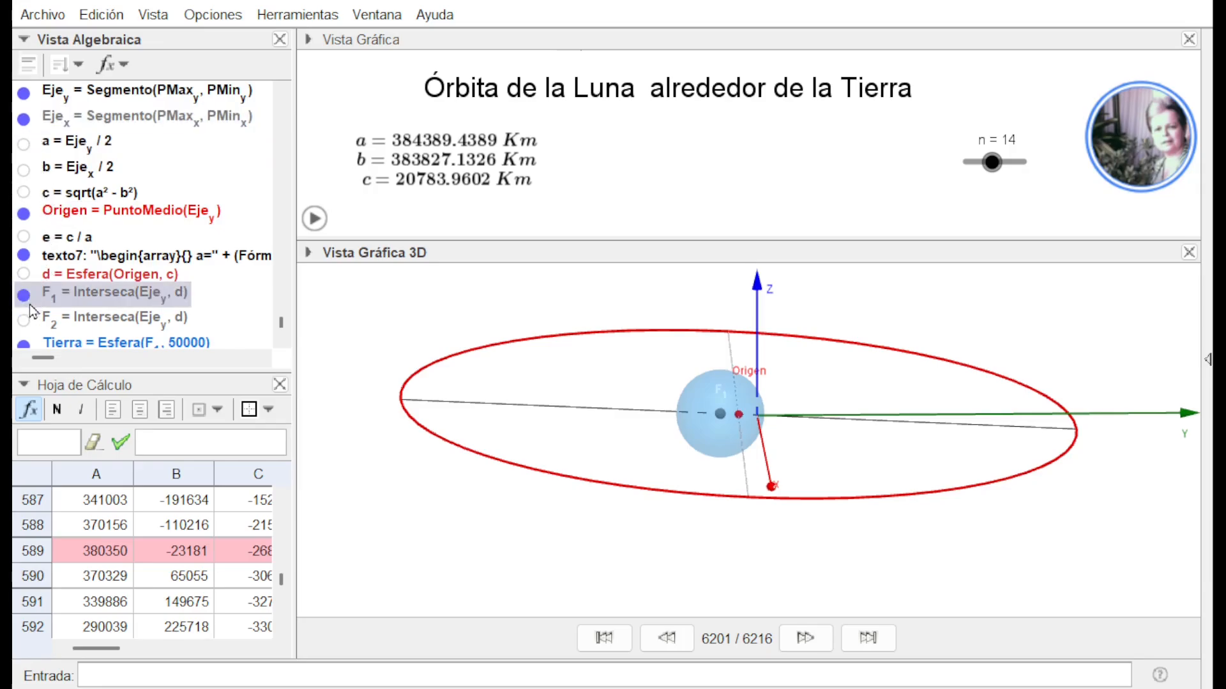
pyautogui.click(25, 320)
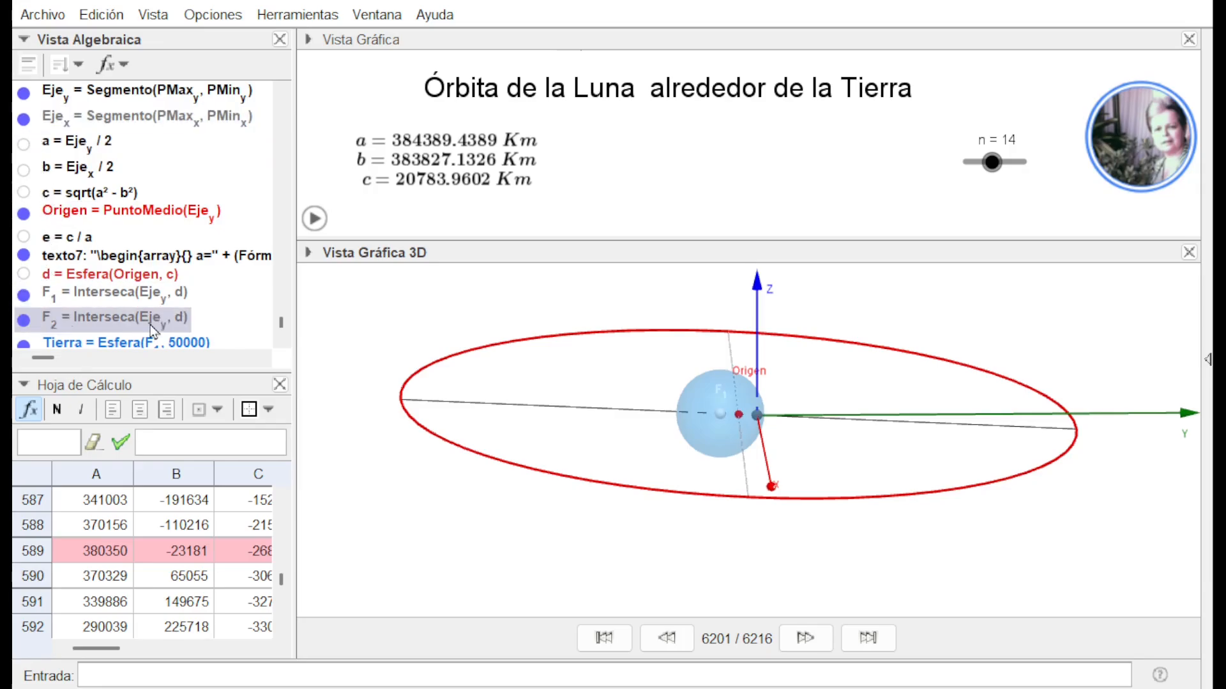
pyautogui.click(282, 340)
pyautogui.click(282, 340)
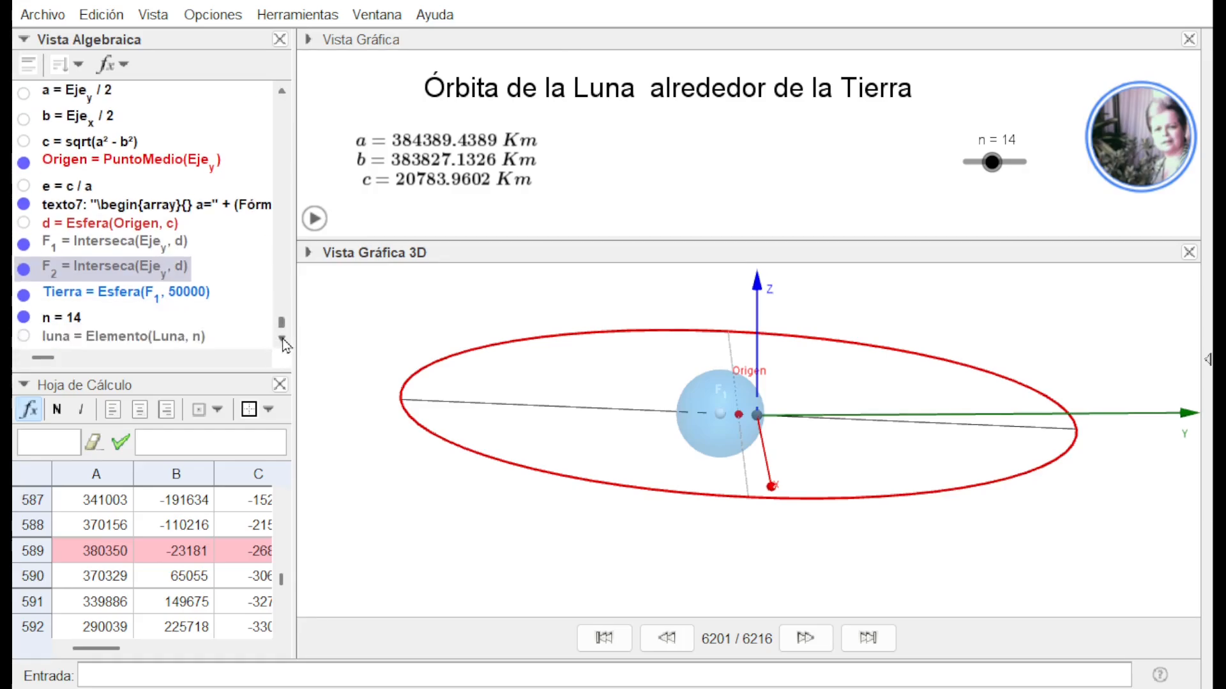
pyautogui.click(282, 340)
pyautogui.click(282, 340)
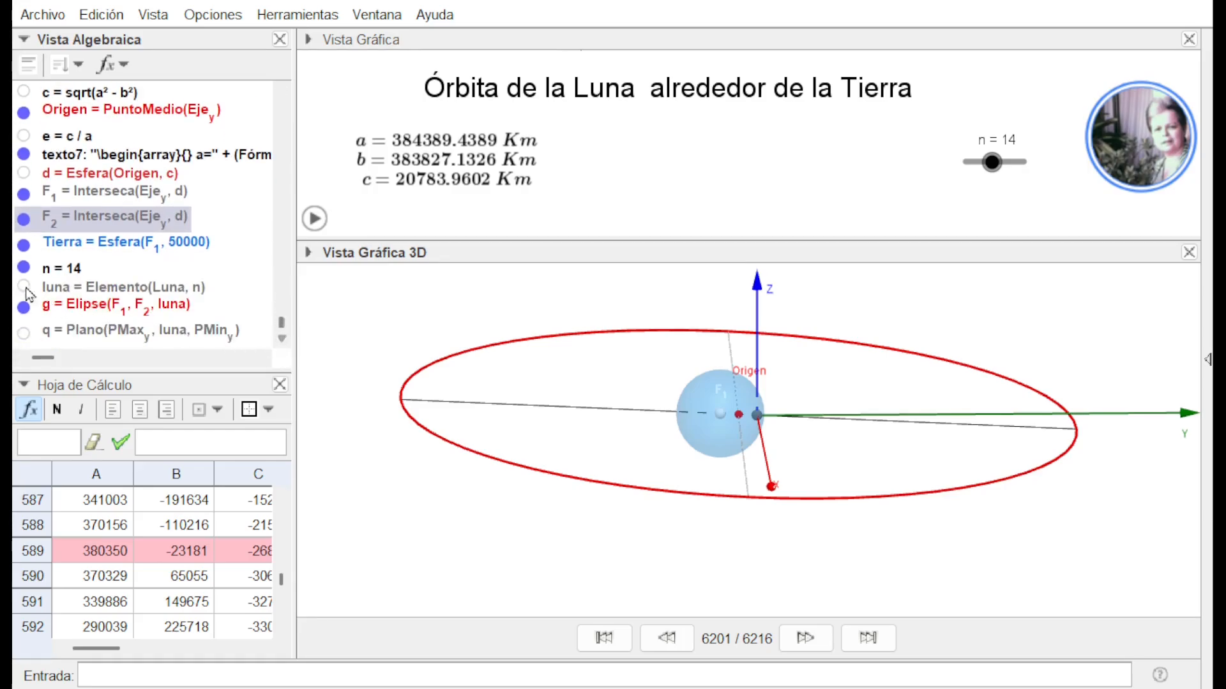
pyautogui.click(24, 287)
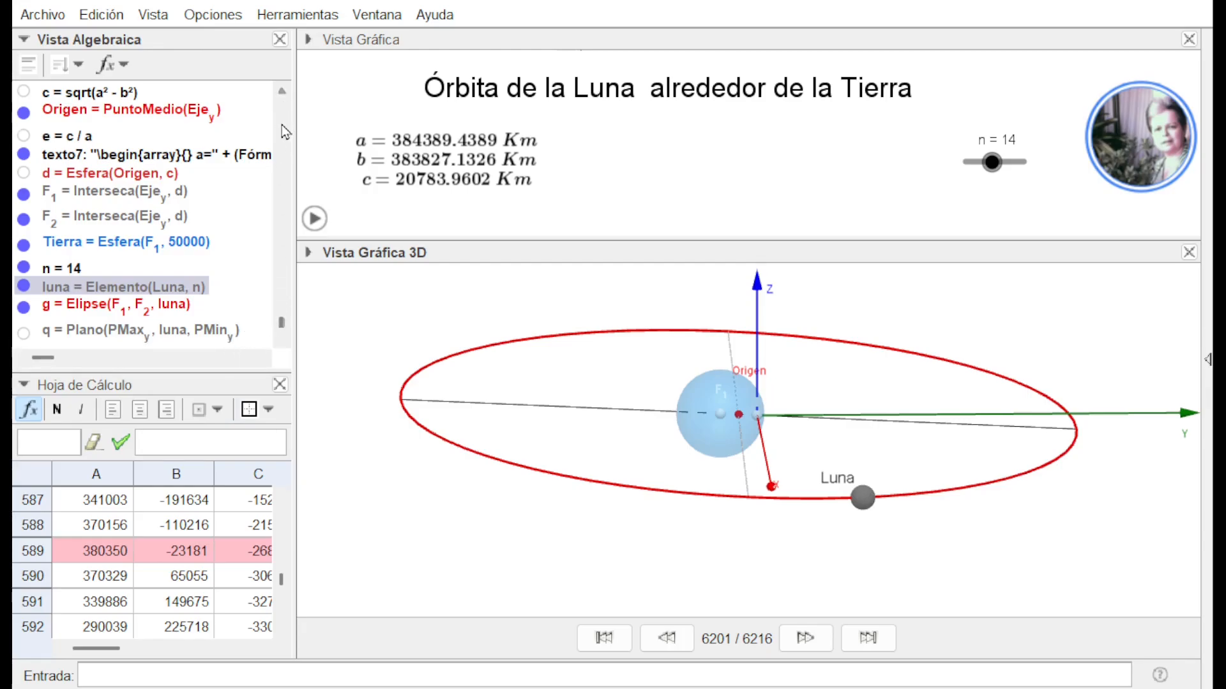
# Show the four extreme points PMax_x, PMin_x, PMax_y and PMin_y on the orbit
pyautogui.scroll(5, 280, 125)
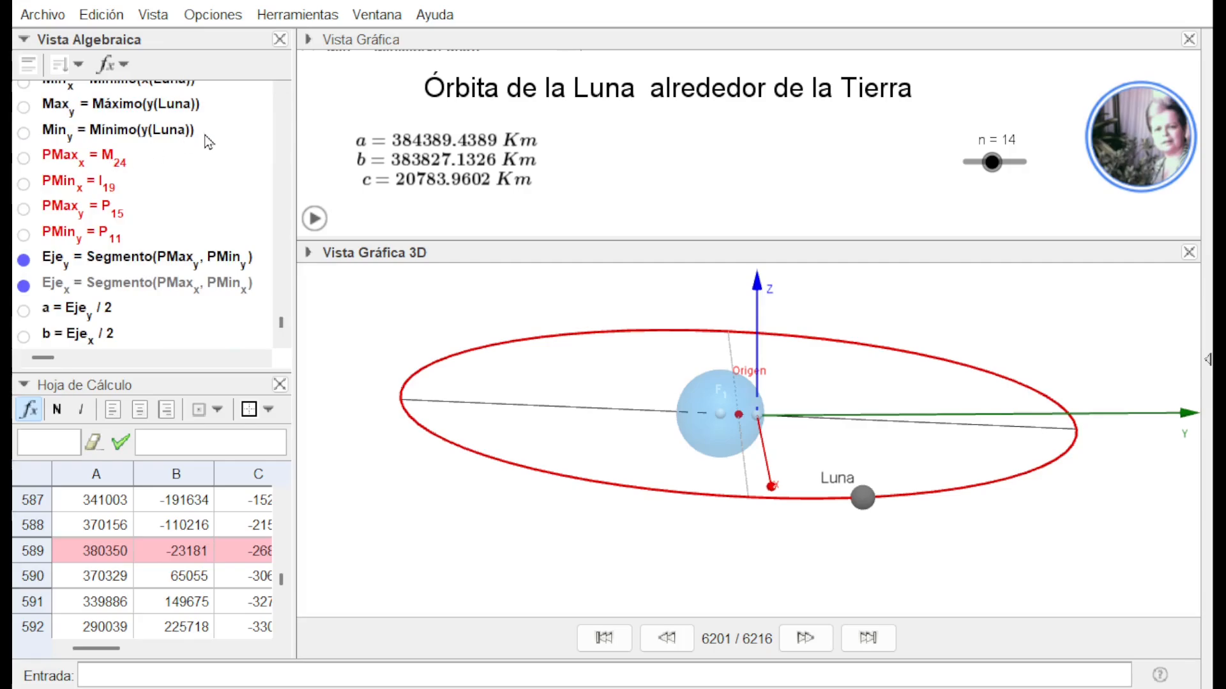
pyautogui.click(25, 158)
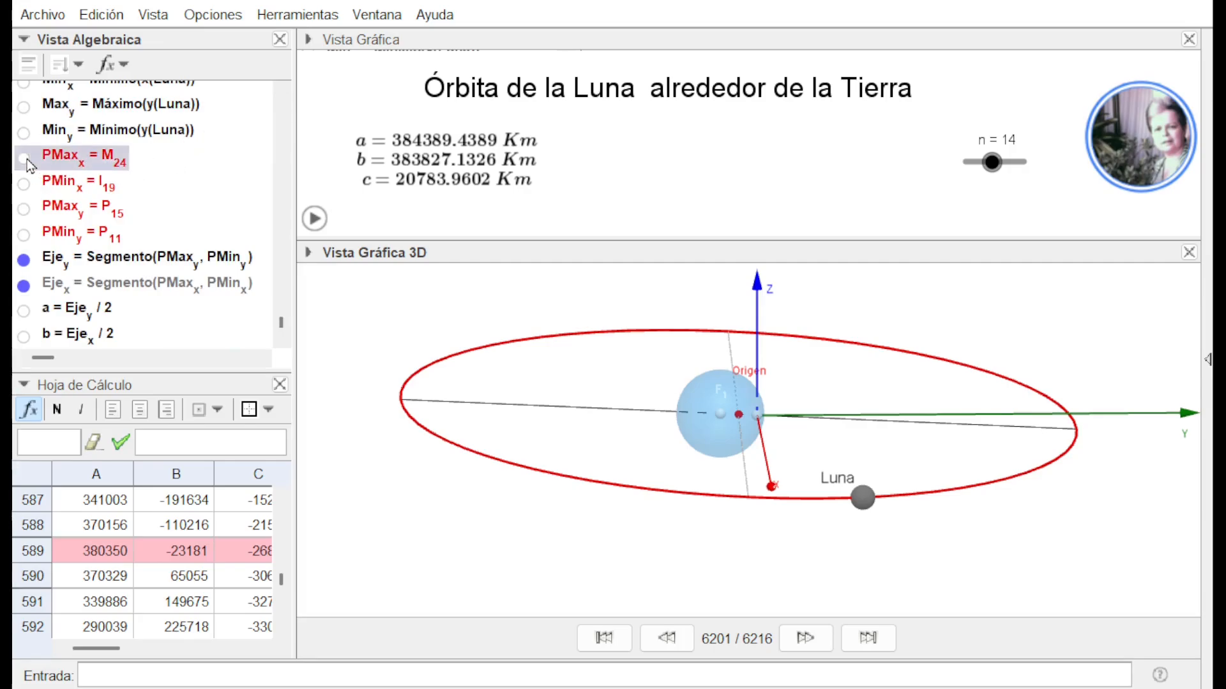
pyautogui.click(24, 185)
pyautogui.click(23, 210)
pyautogui.click(24, 235)
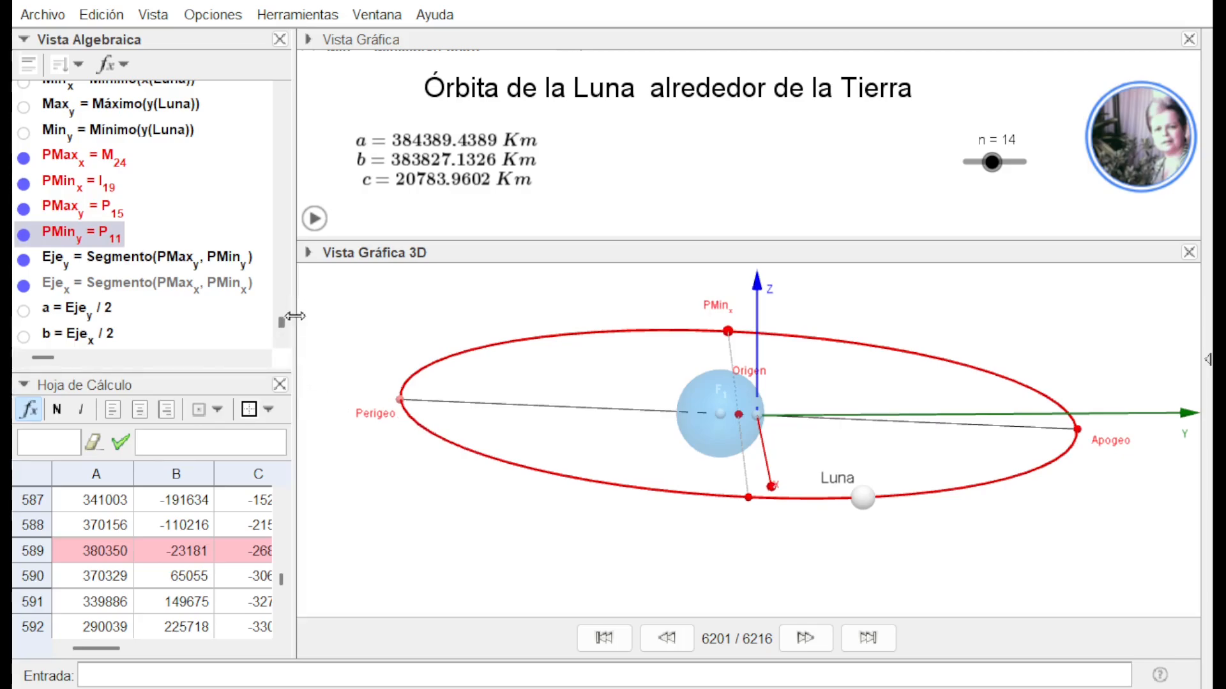
# Show the orbit plane q and its text "Plano de la órbita lunar" from construction step 6202, placing the text above the plane
pyautogui.scroll(-3, 286, 324)
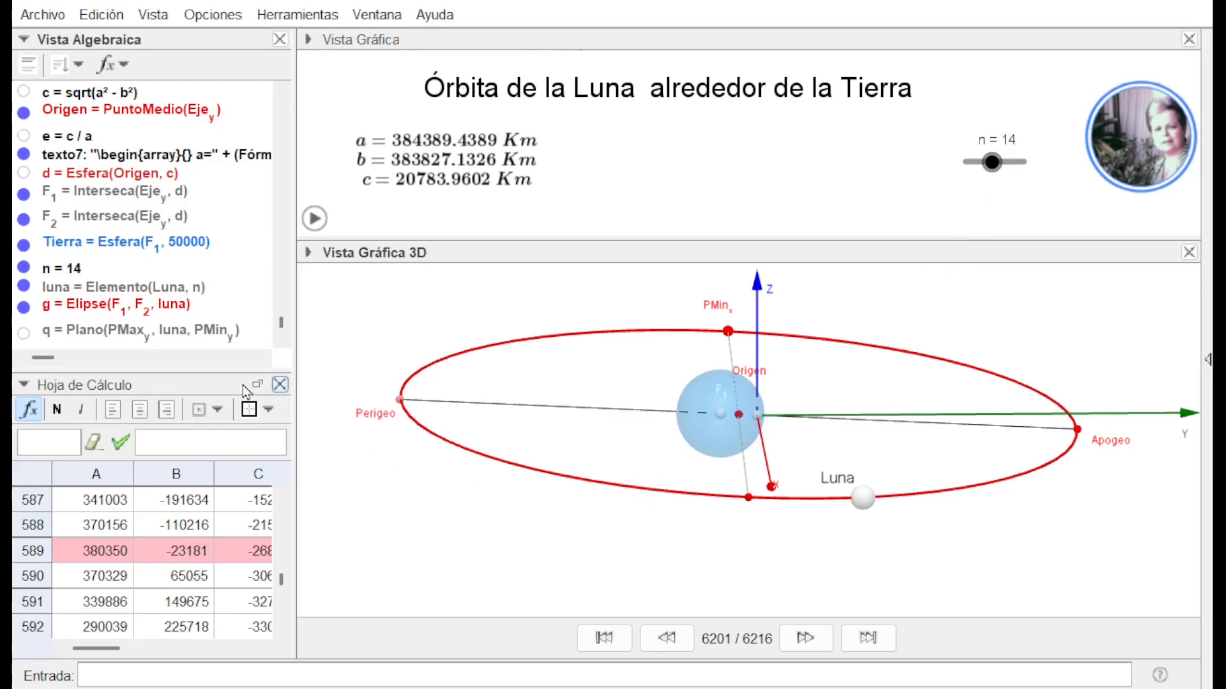
pyautogui.click(23, 333)
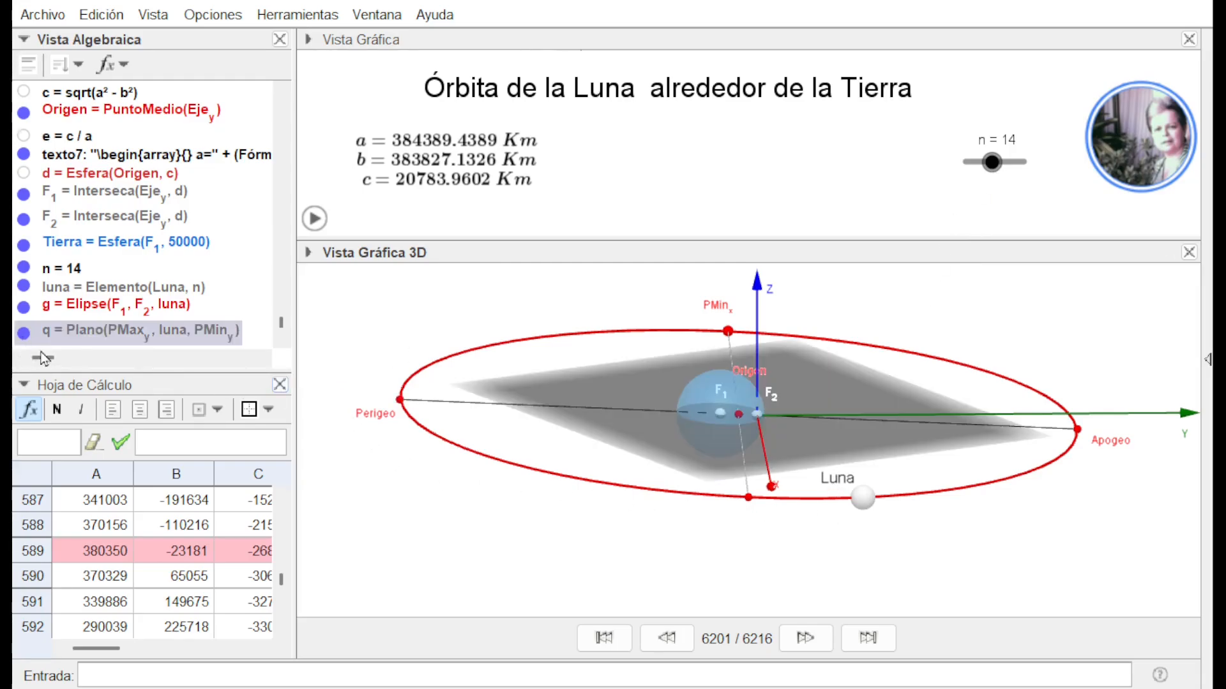
pyautogui.click(805, 638)
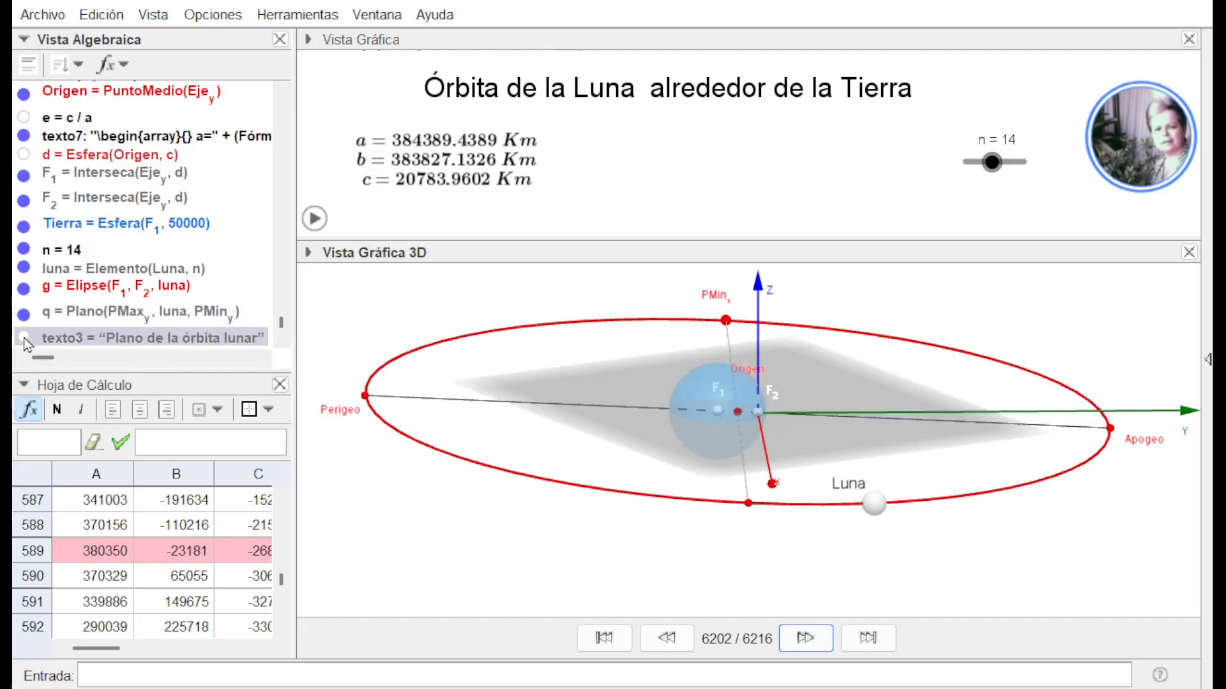
pyautogui.click(23, 337)
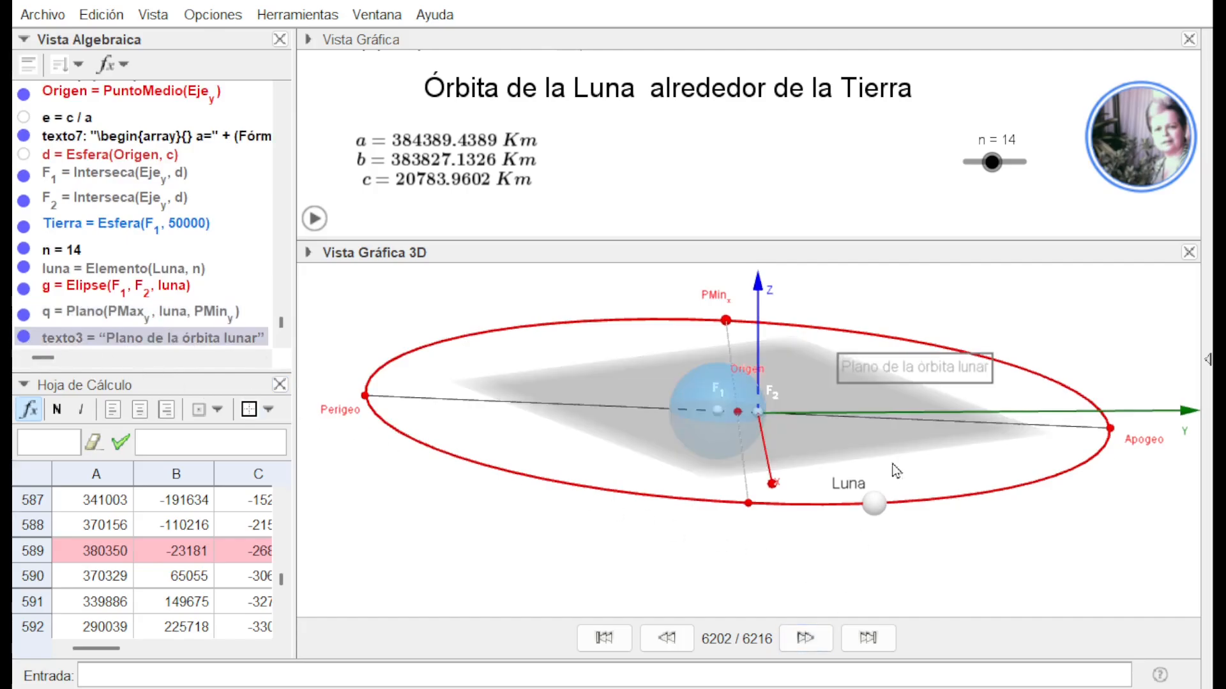
pyautogui.moveTo(914, 366); pyautogui.dragTo(945, 317)
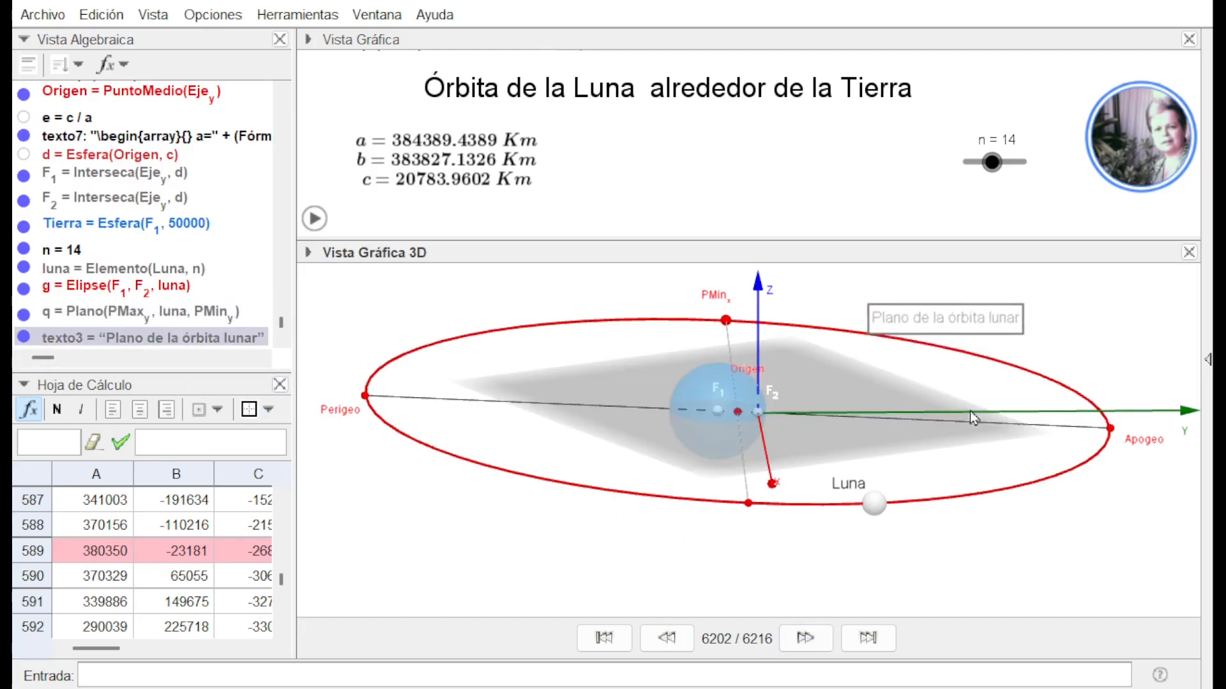
pyautogui.click(1000, 555)
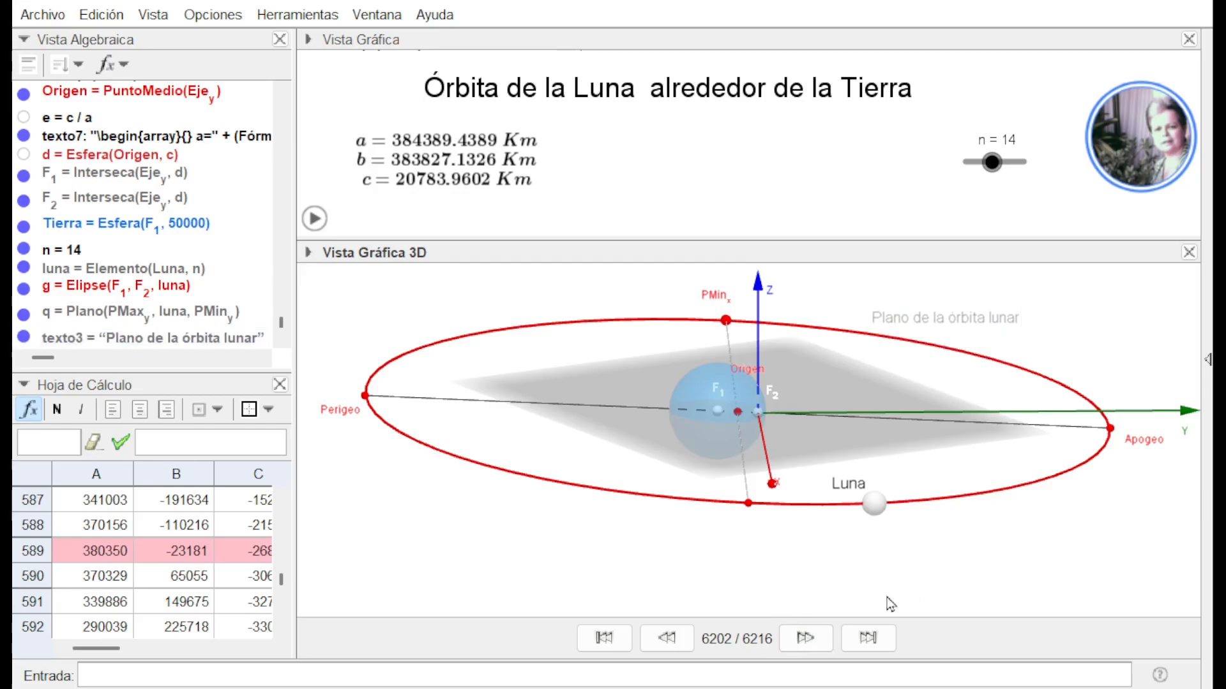
# Advance the construction to step 6203 and show the line i through F1 along EjeZ in the 3D view
pyautogui.click(803, 639)
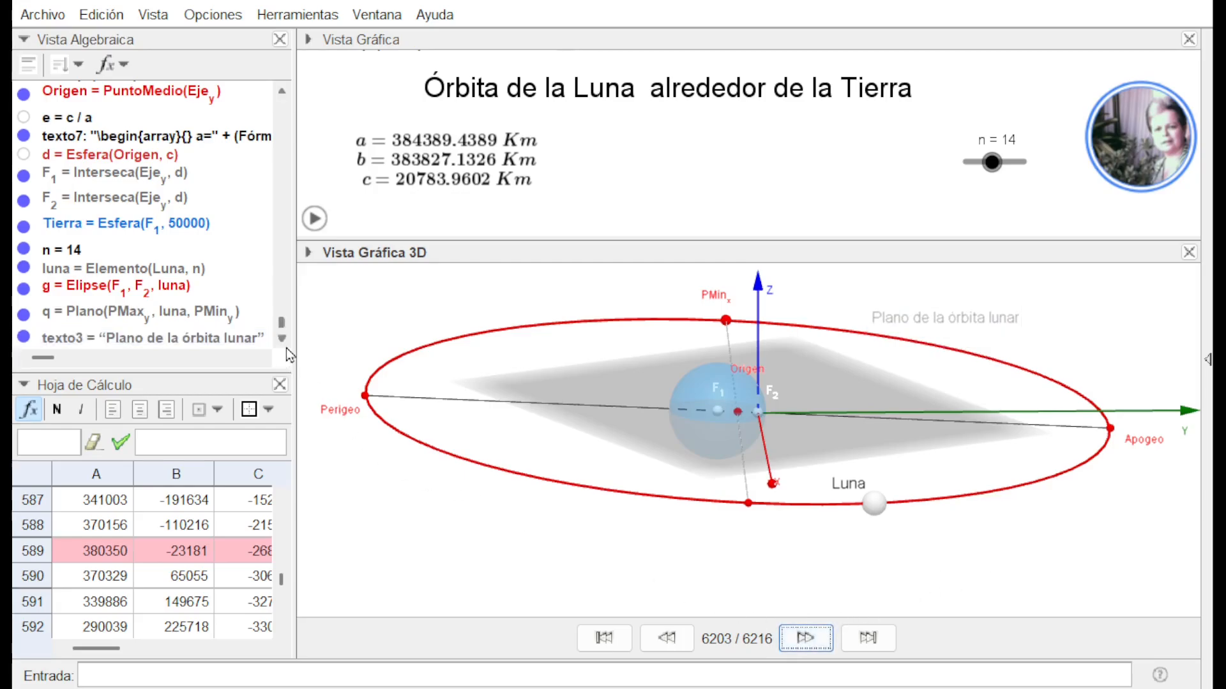
pyautogui.scroll(-1, 286, 346)
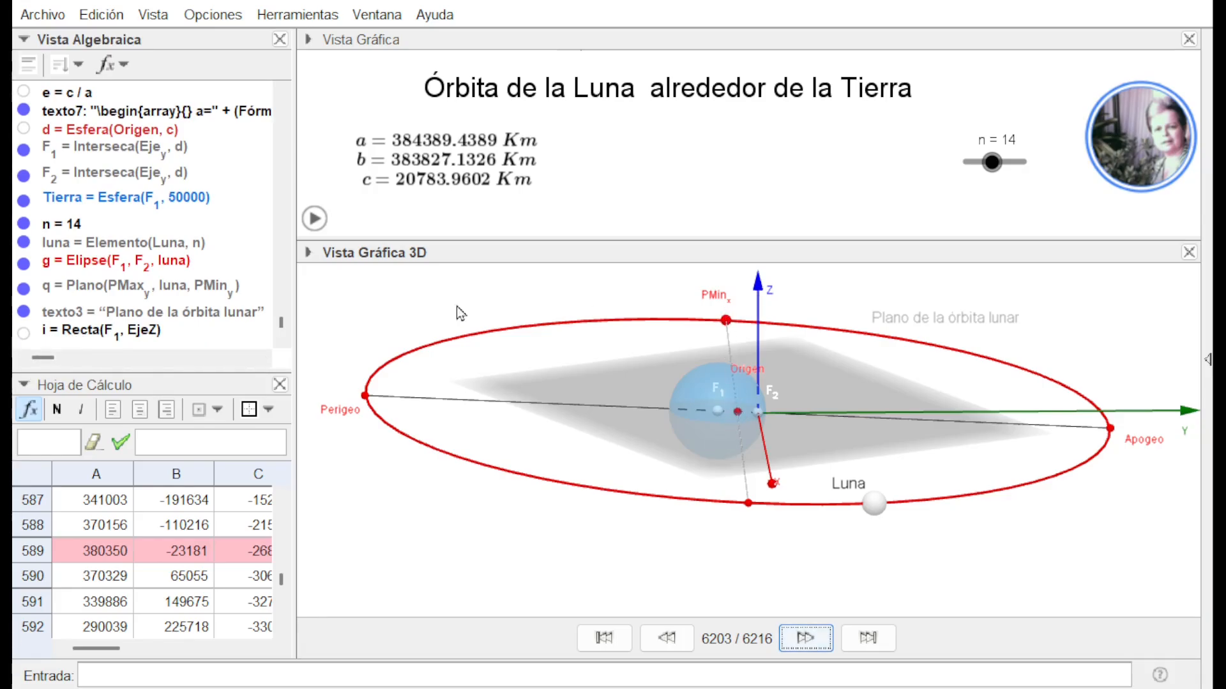
pyautogui.click(23, 333)
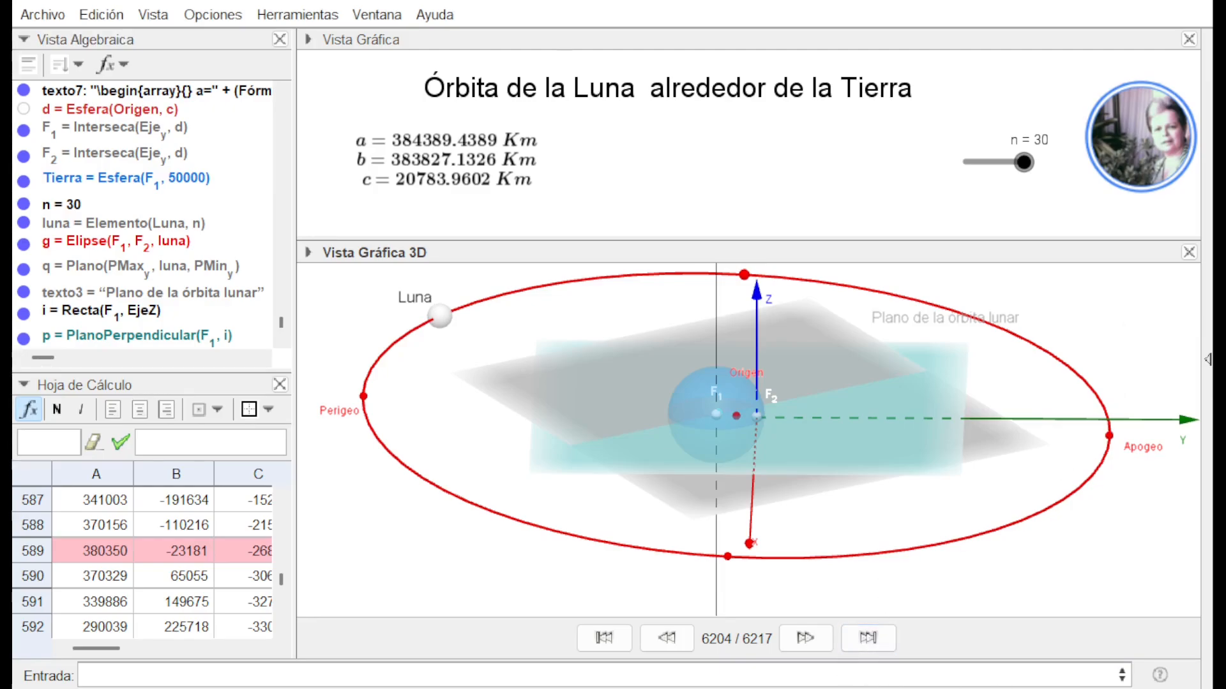
# Advance the construction to step 6205 to bring in r, the intersection of plane p with the Tierra sphere, and locate its definition
pyautogui.click(803, 640)
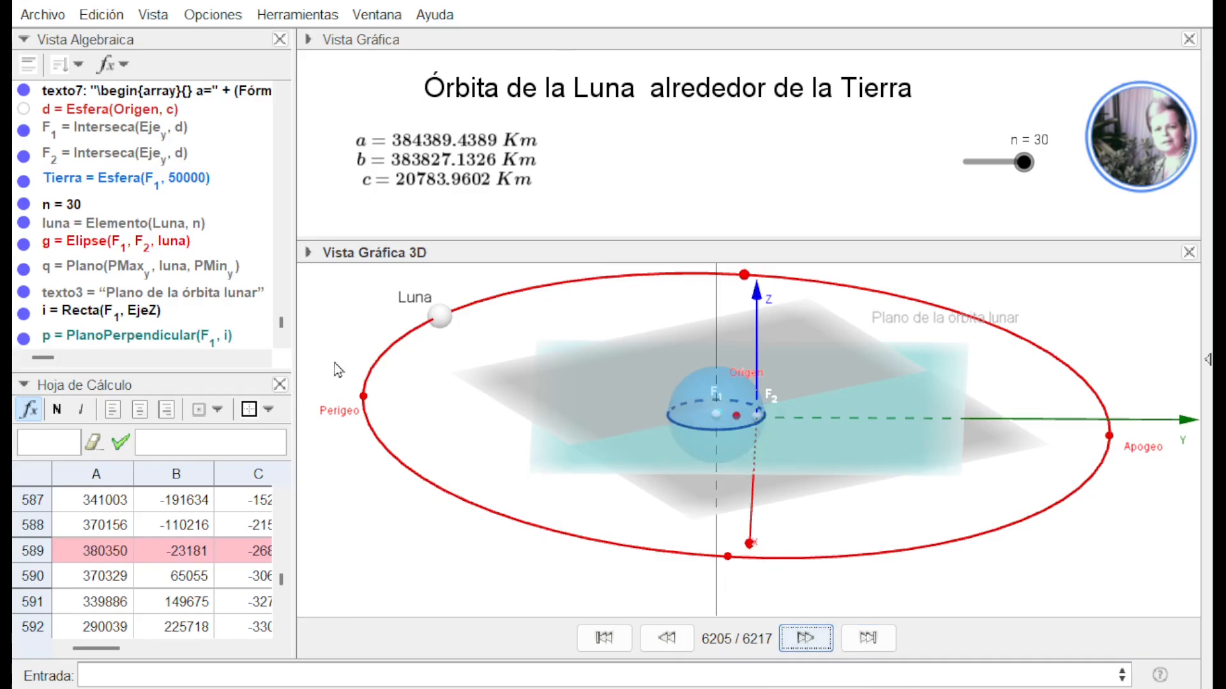
pyautogui.scroll(-1, 285, 349)
pyautogui.scroll(-1, 284, 346)
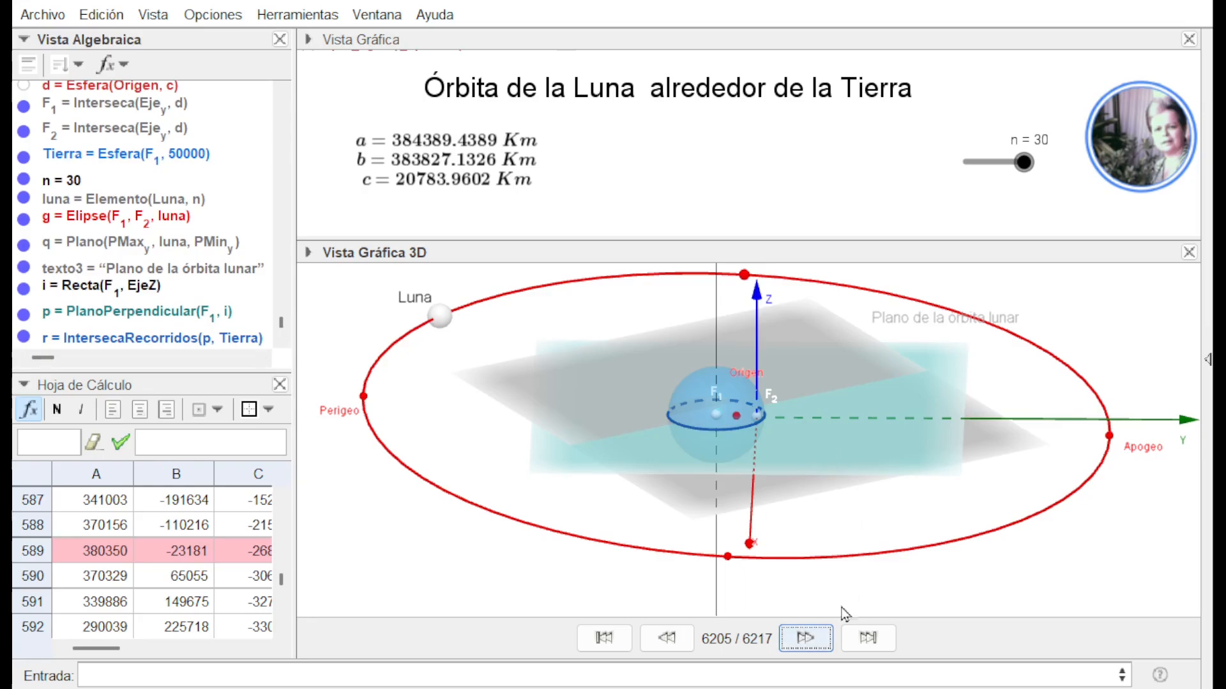
# Advance the construction to step 6207, bringing in the text "Plano de la órbita terrestre" and the angle β between planes q and p
pyautogui.click(813, 641)
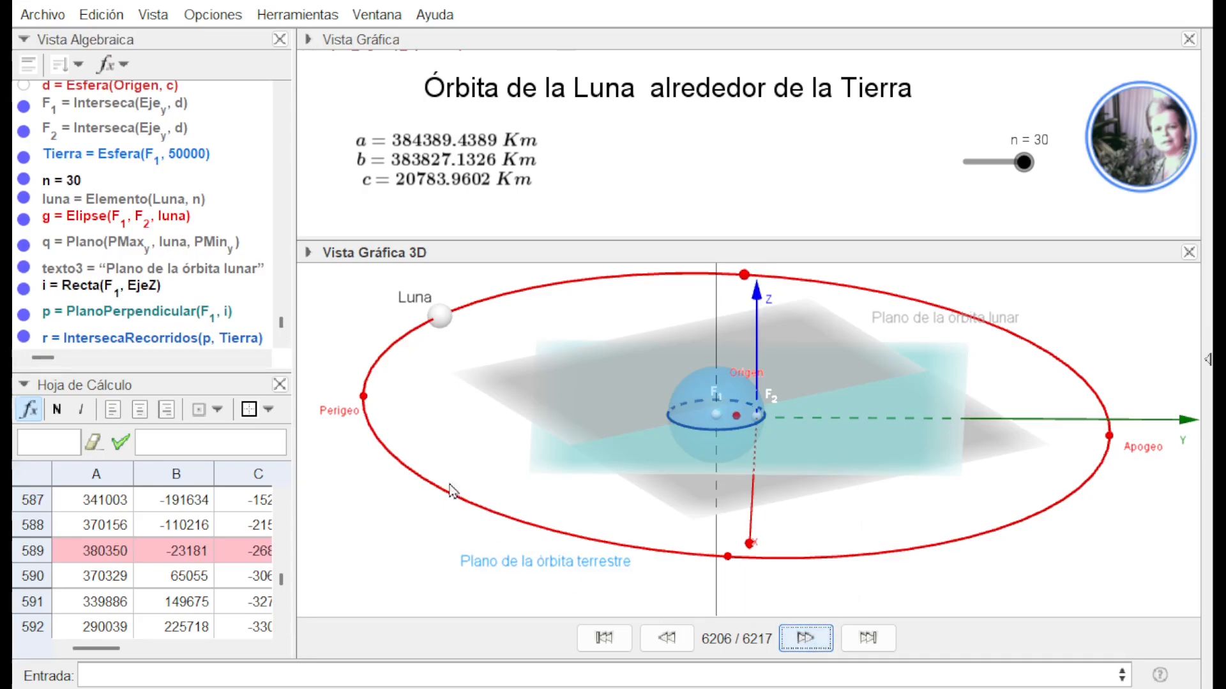
pyautogui.click(281, 339)
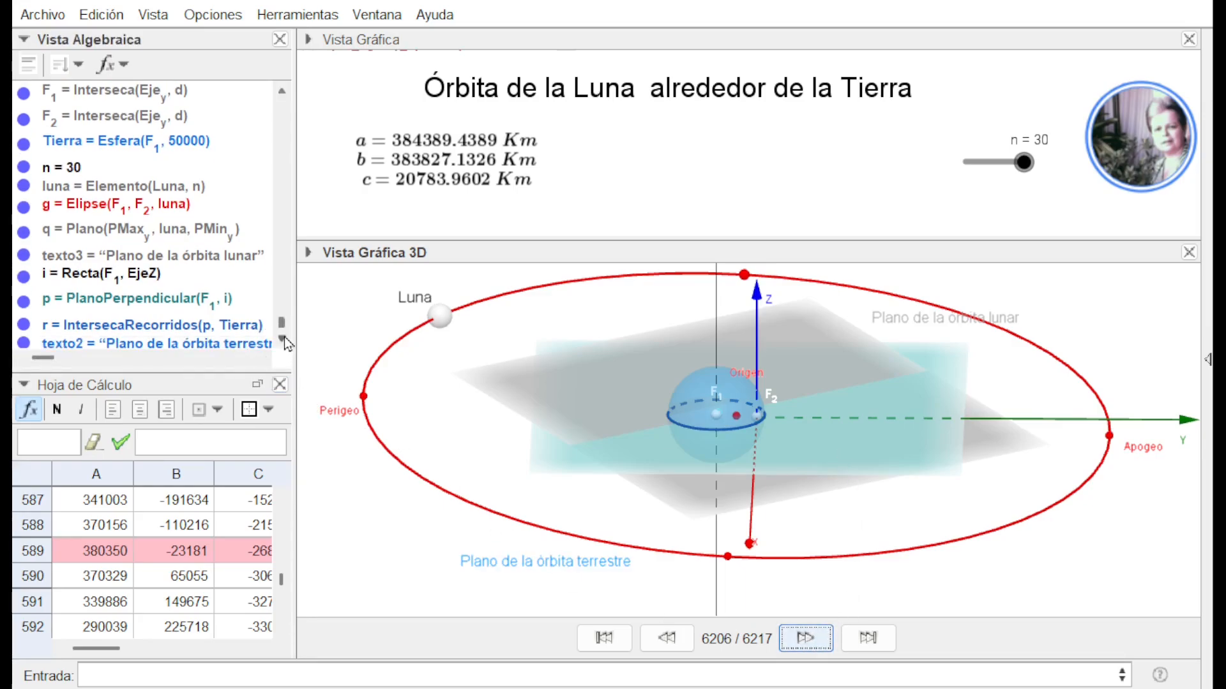
pyautogui.click(283, 344)
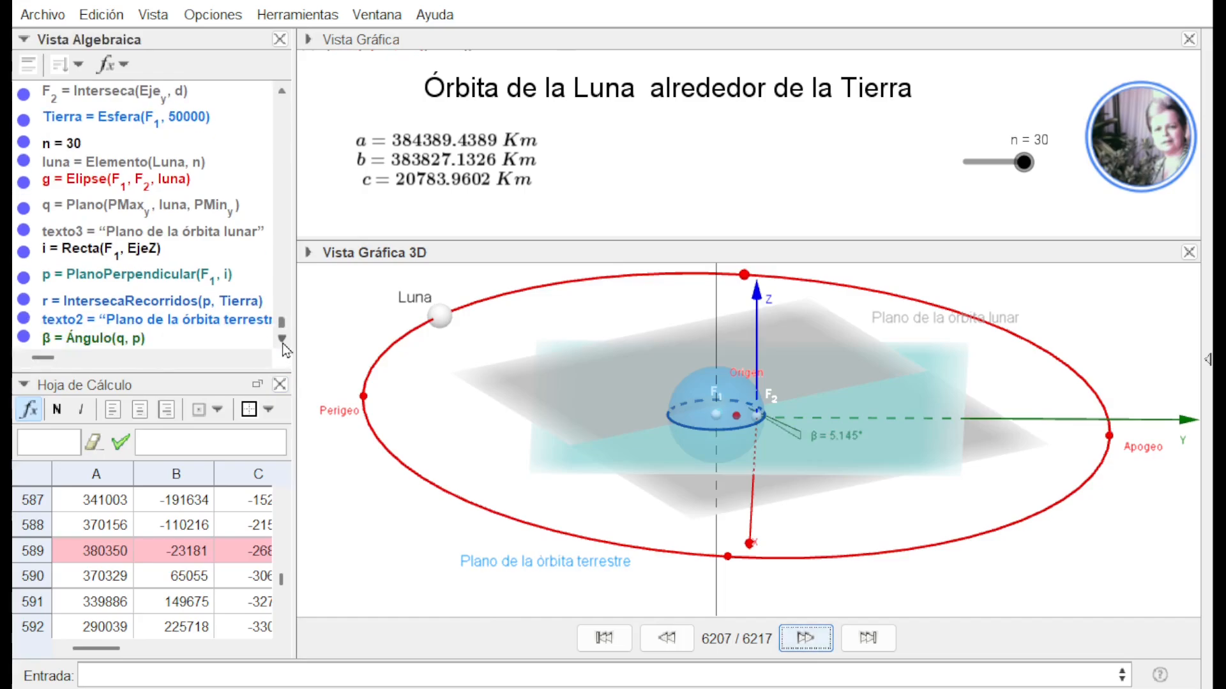